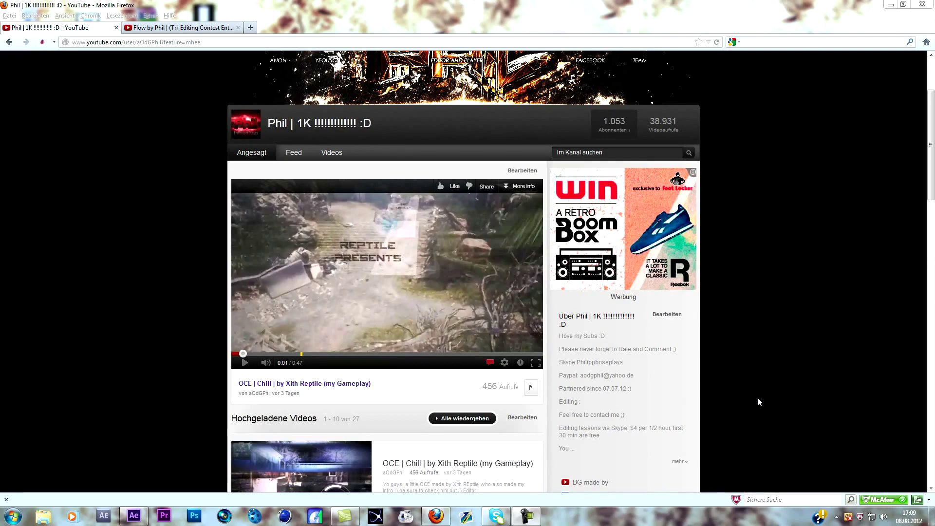
# - Play a short part of the Flow contest entry video and pause it on the kill shot
pyautogui.click(197, 30)
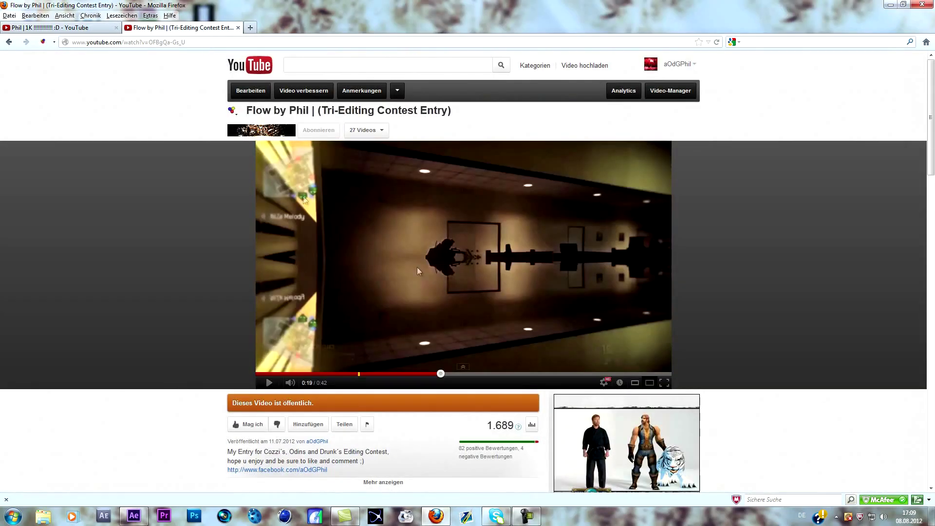
pyautogui.click(430, 271)
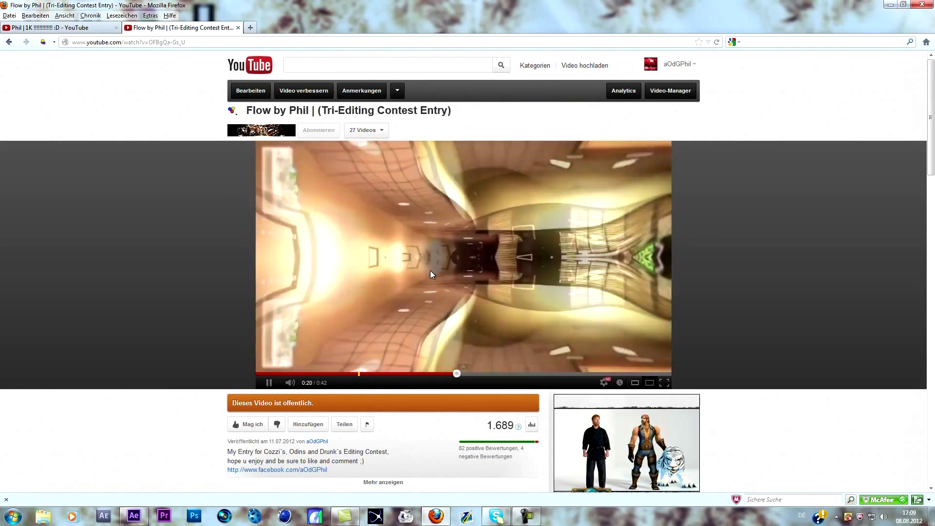
pyautogui.click(511, 278)
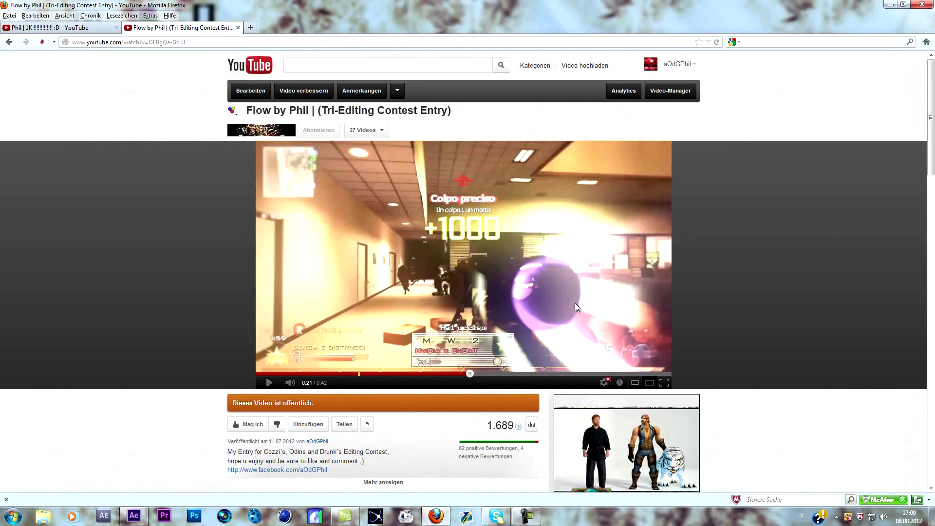
# - Browse the YouTube channel page's uploads and sidebar, and reload the page
pyautogui.click(89, 30)
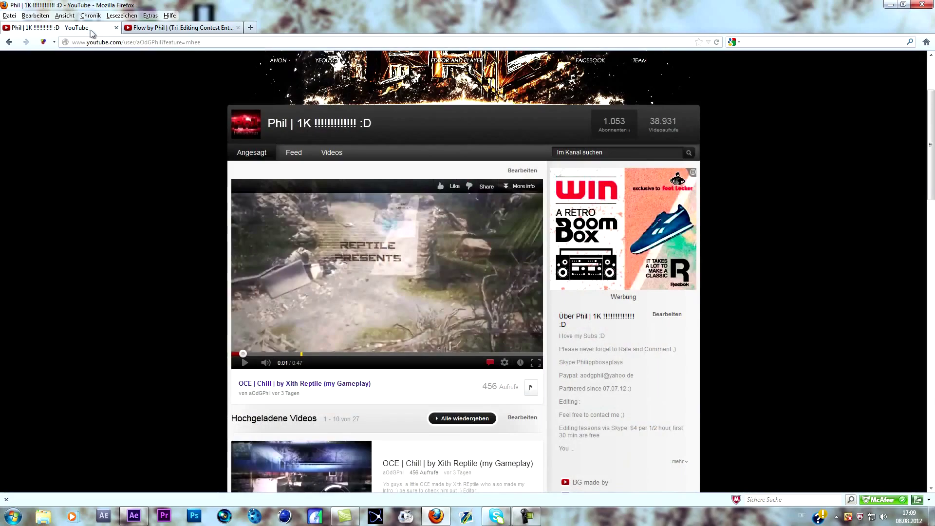
pyautogui.scroll(2, 617, 142)
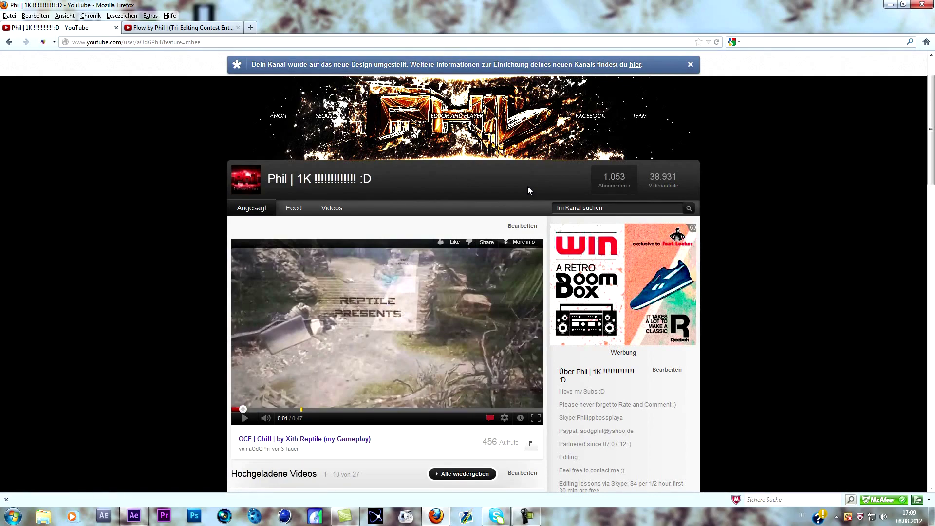
pyautogui.scroll(-15, 528, 185)
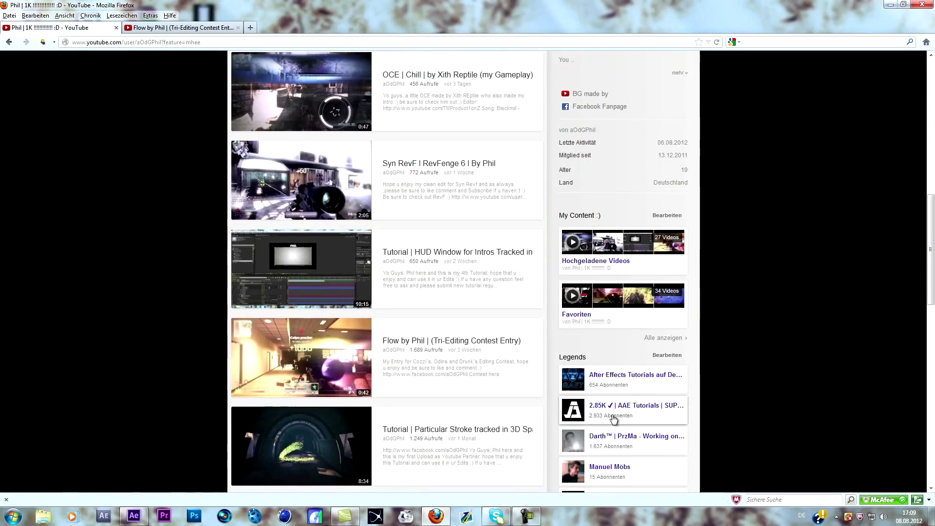
pyautogui.press('F5')
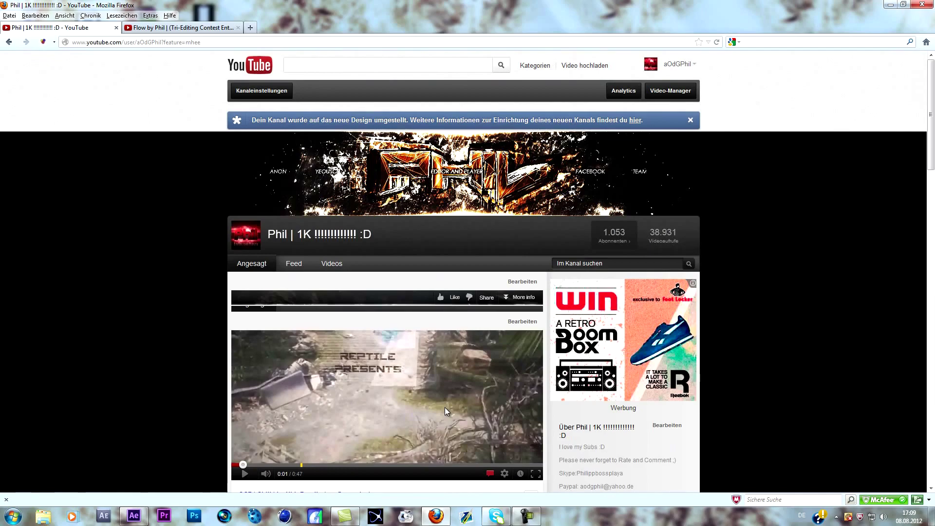
# - Switch to After Effects and run a RAM preview of the finished effect in Komp 1
pyautogui.click(134, 516)
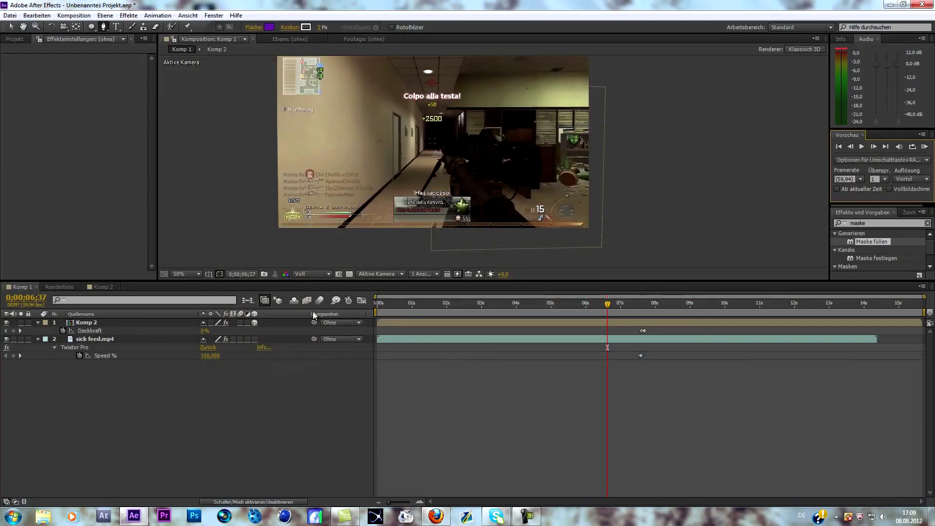
pyautogui.click(922, 147)
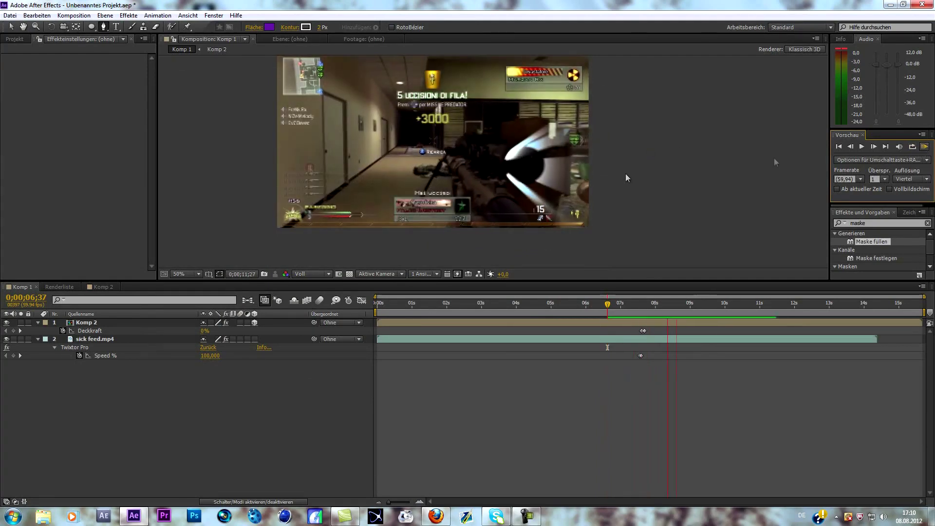
pyautogui.click(923, 147)
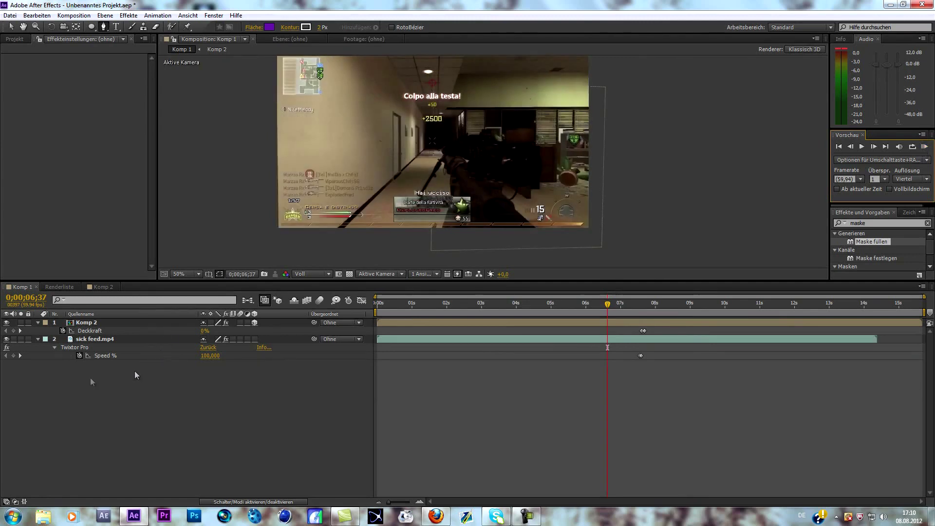
# - Close the open compositions and delete Komp 2 and Komp 1 from the project
pyautogui.click(15, 39)
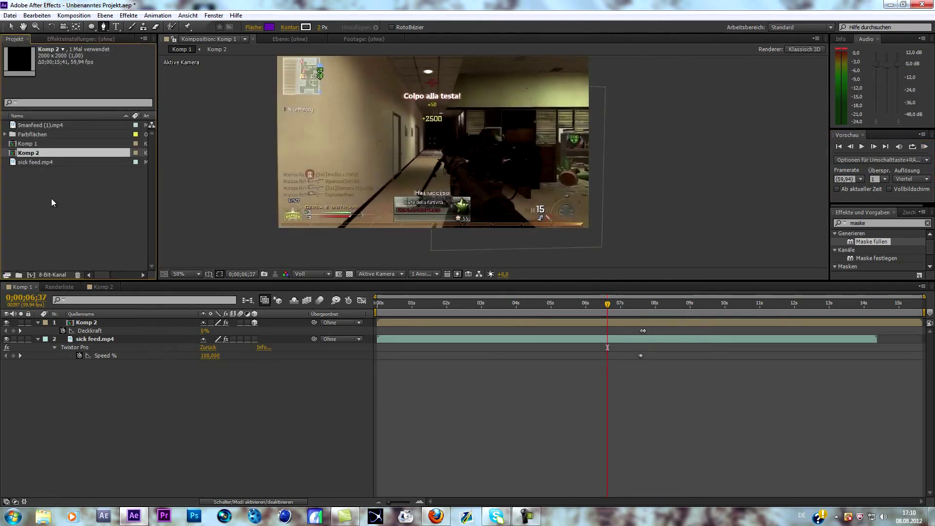
pyautogui.click(36, 287)
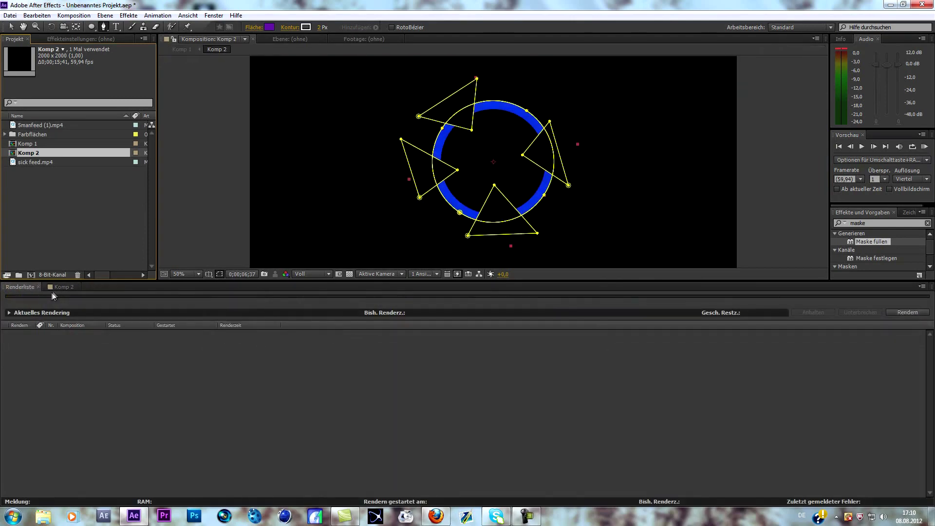
pyautogui.click(61, 287)
pyautogui.click(77, 286)
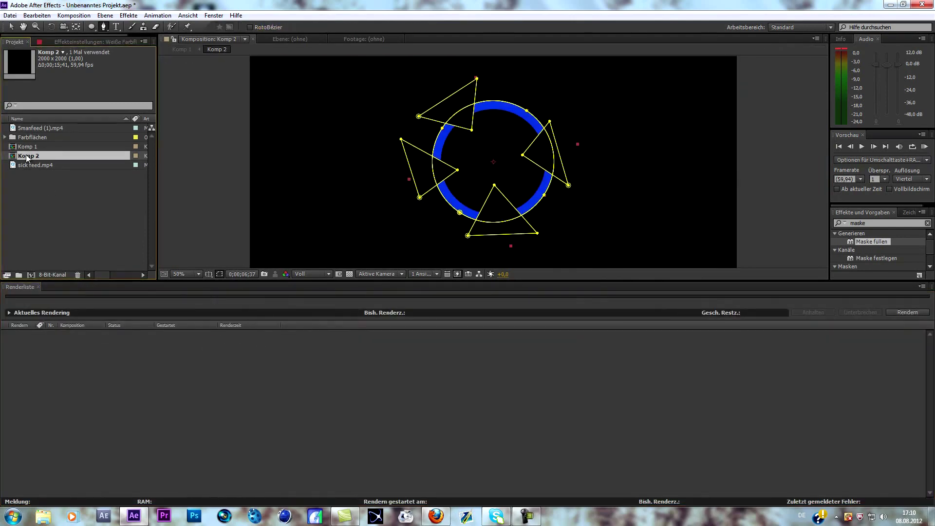
pyautogui.press('Delete')
pyautogui.click(512, 269)
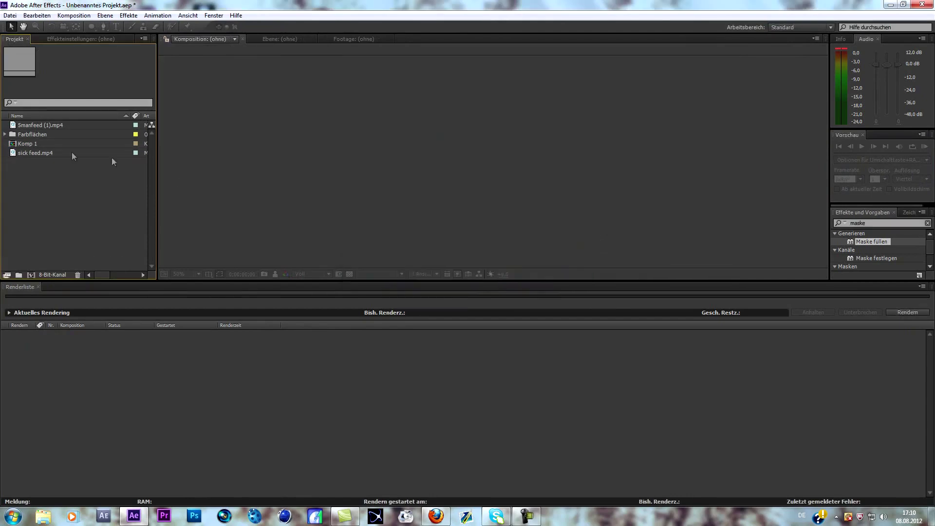
pyautogui.click(27, 144)
pyautogui.press('Delete')
pyautogui.click(479, 271)
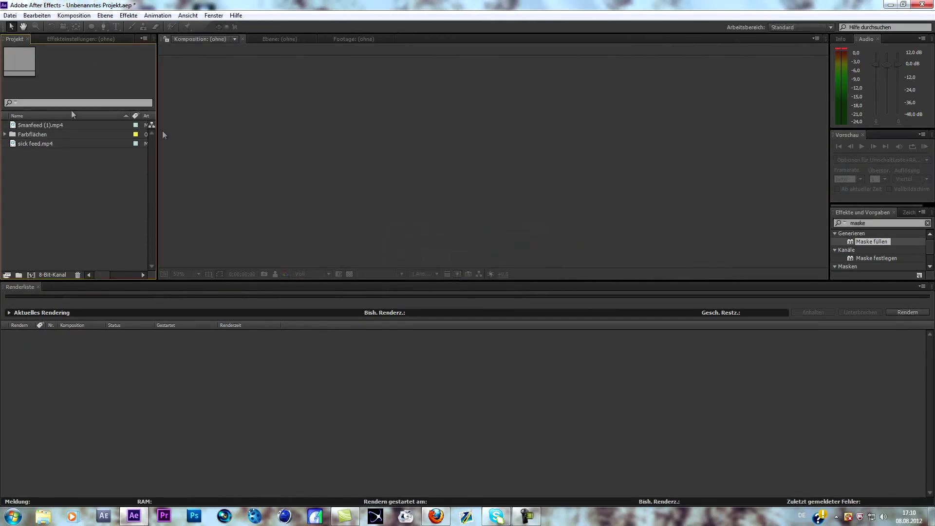
# - Create a composition from sick feed.mp4 and move the playhead to 0;00;07;45
pyautogui.click(41, 143)
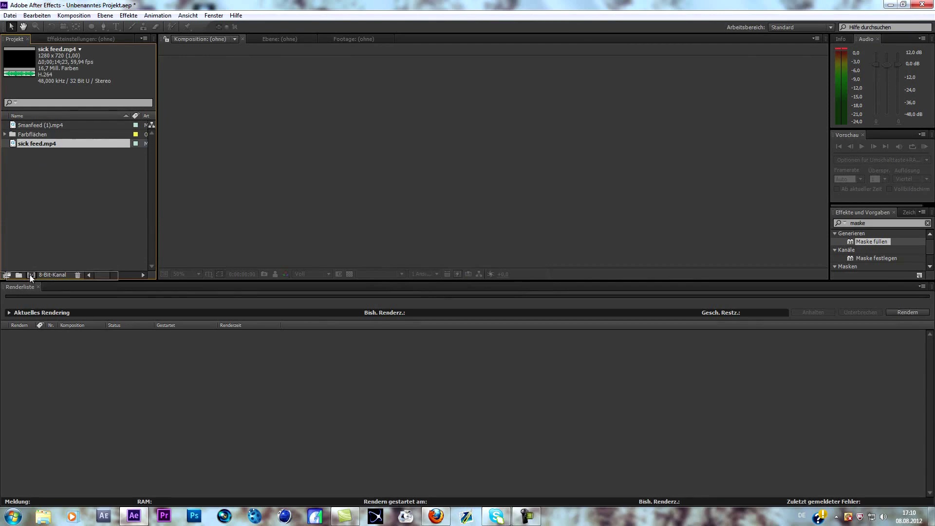
pyautogui.click(30, 275)
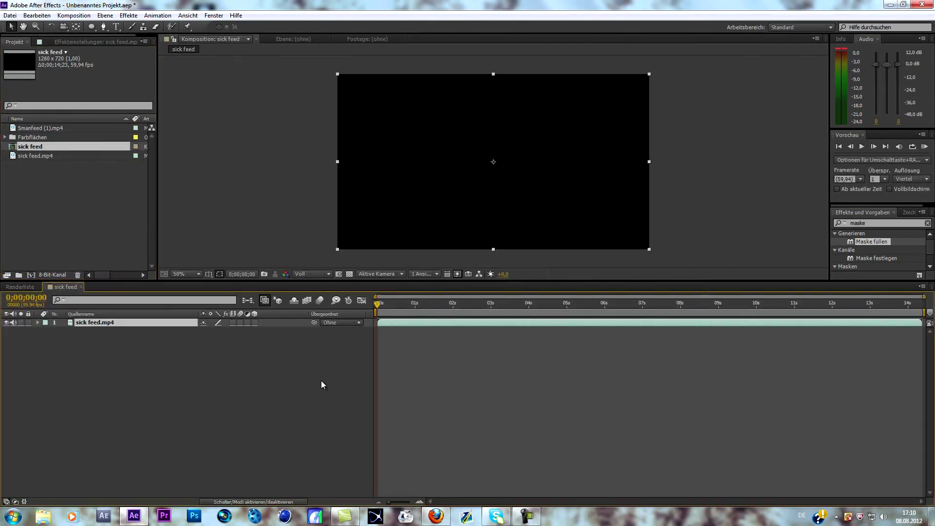
pyautogui.moveTo(377, 305); pyautogui.dragTo(672, 336)
# - Apply Twixtor Pro to the sick feed.mp4 layer and set its input frame rate to 59,94
pyautogui.rightClick(667, 320)
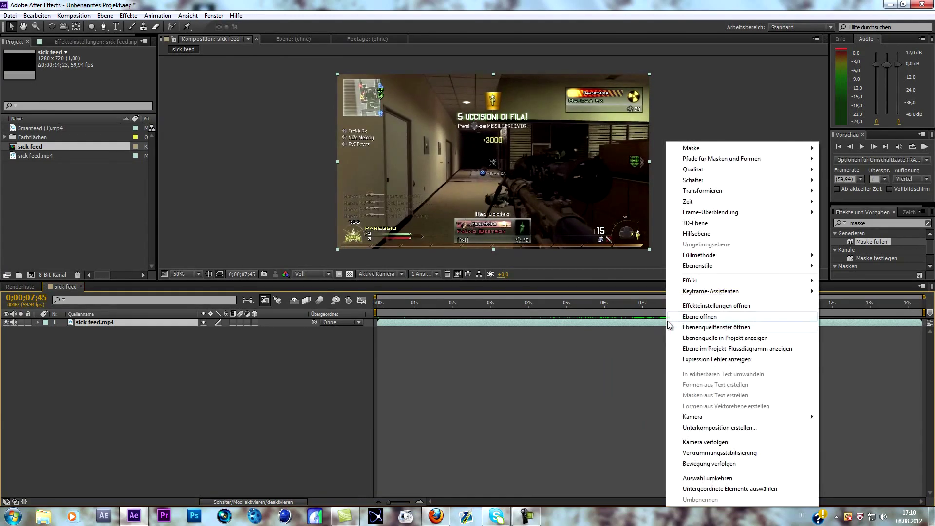
pyautogui.moveTo(719, 286)
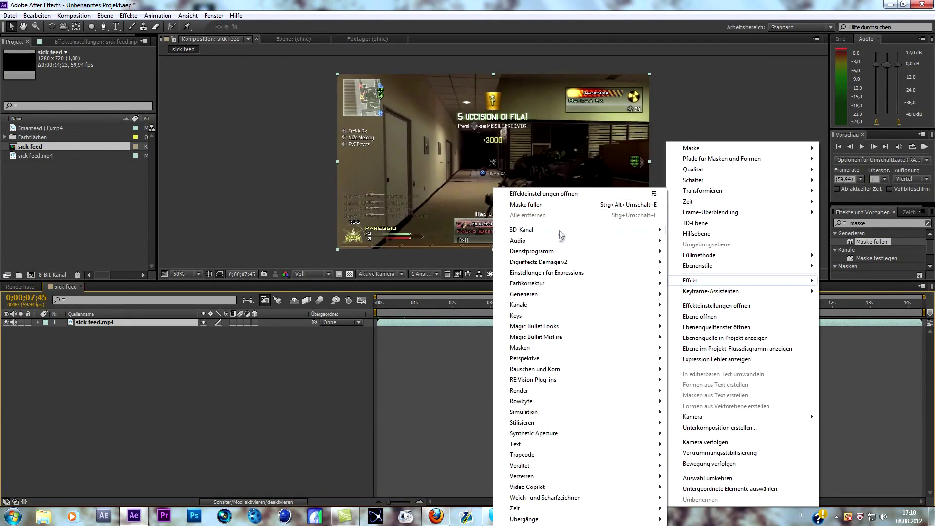
pyautogui.moveTo(560, 380)
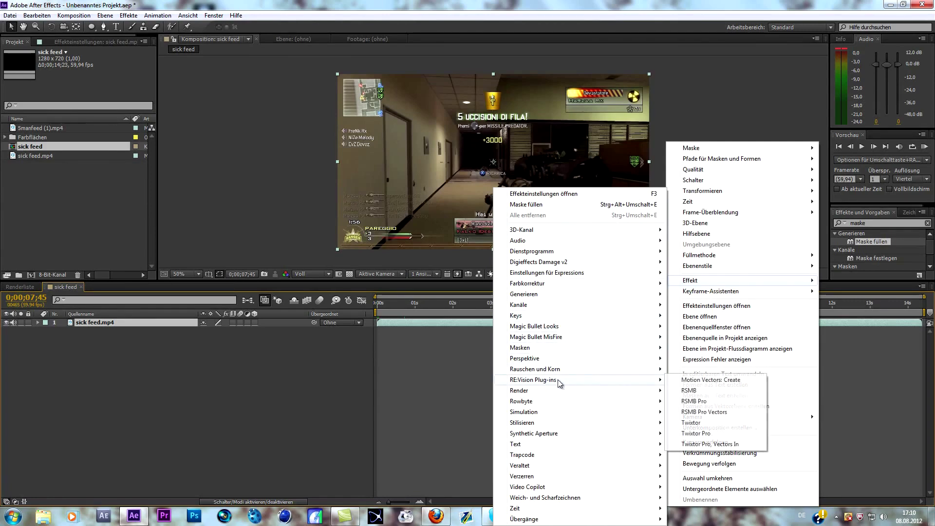
pyautogui.click(697, 433)
pyautogui.click(96, 126)
pyautogui.write('59')
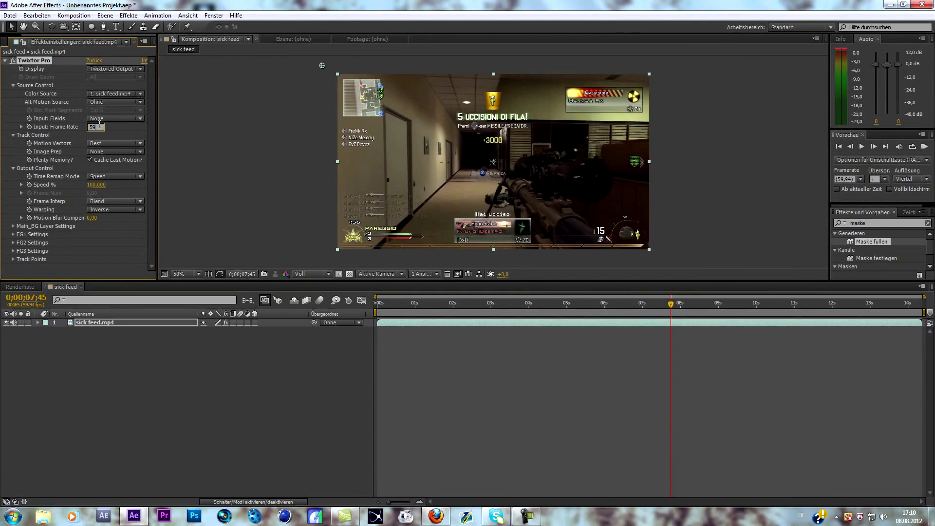
pyautogui.write(',94')
# - Set Twixtor Pro's Image Prep to Contrast/Edge Enhance and its Warping to Inverse with Smart Blend
pyautogui.click(140, 151)
pyautogui.click(139, 174)
pyautogui.click(140, 202)
pyautogui.click(141, 217)
pyautogui.click(140, 210)
pyautogui.click(144, 231)
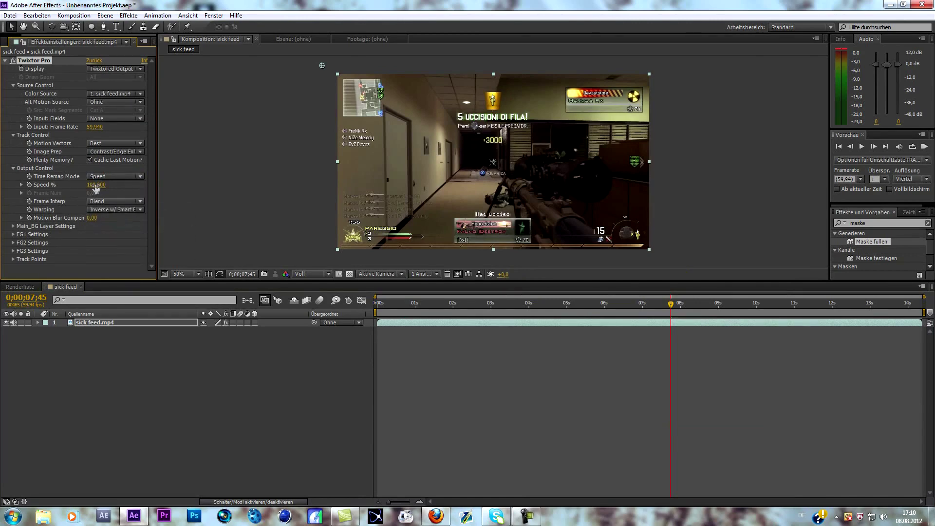
# - Add a 100 % Twixtor Speed keyframe, shift it slightly earlier, and place the playhead at 0;00;07;43
pyautogui.click(29, 185)
pyautogui.click(873, 146)
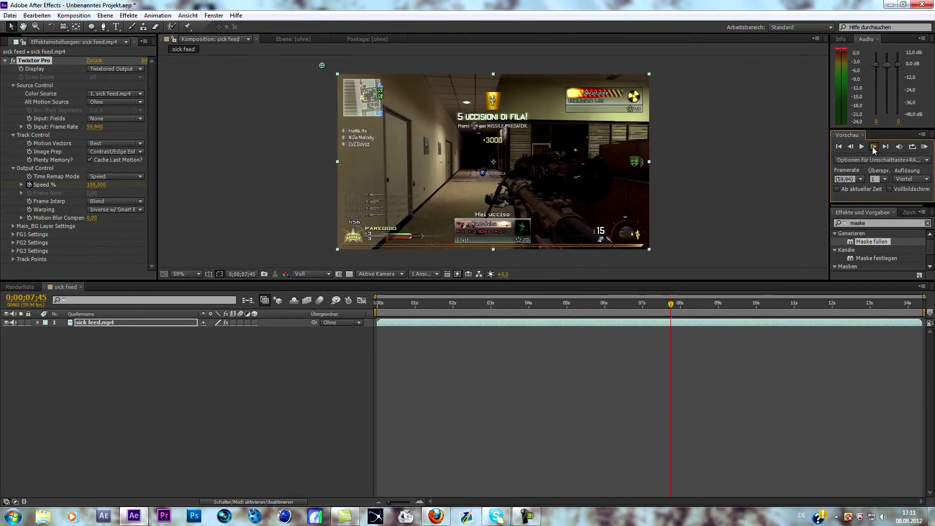
pyautogui.click(873, 147)
pyautogui.click(873, 146)
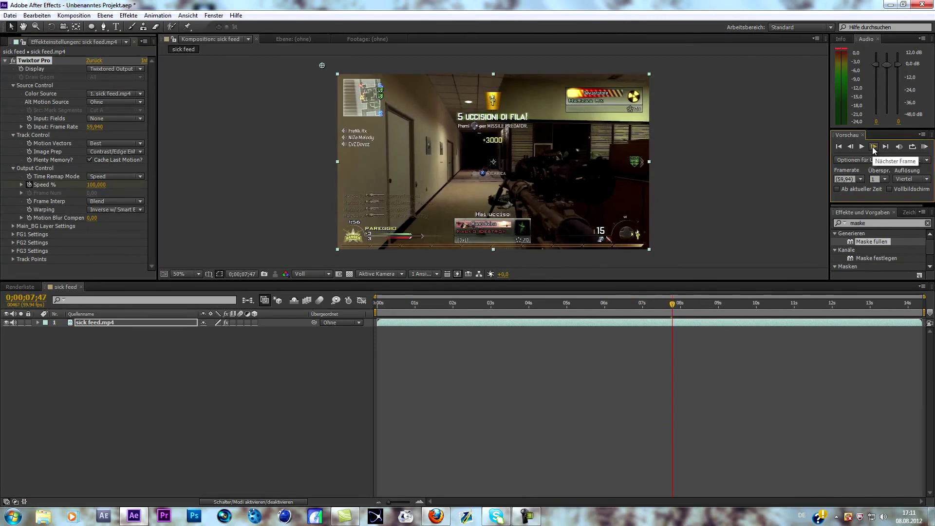
pyautogui.click(873, 147)
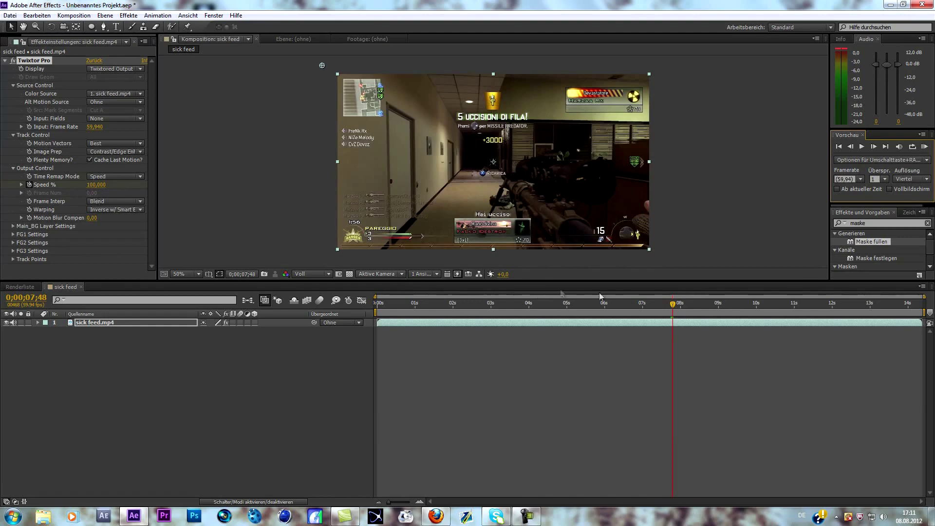
pyautogui.press('u')
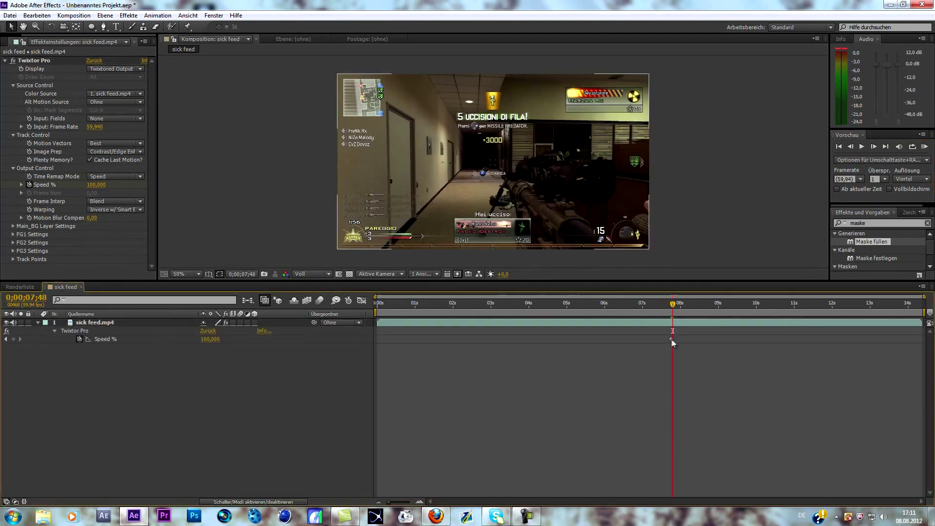
pyautogui.click(670, 338)
pyautogui.moveTo(674, 302); pyautogui.dragTo(670, 341)
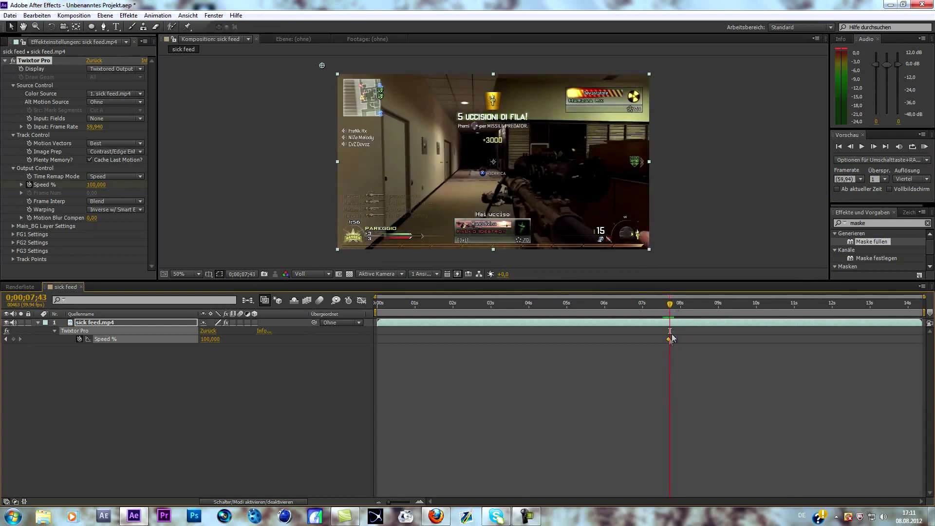
# - Set Twixtor's Speed to 3 % at 0;00;07;43 and check the slowed footage at 0;00;08;21
pyautogui.click(93, 185)
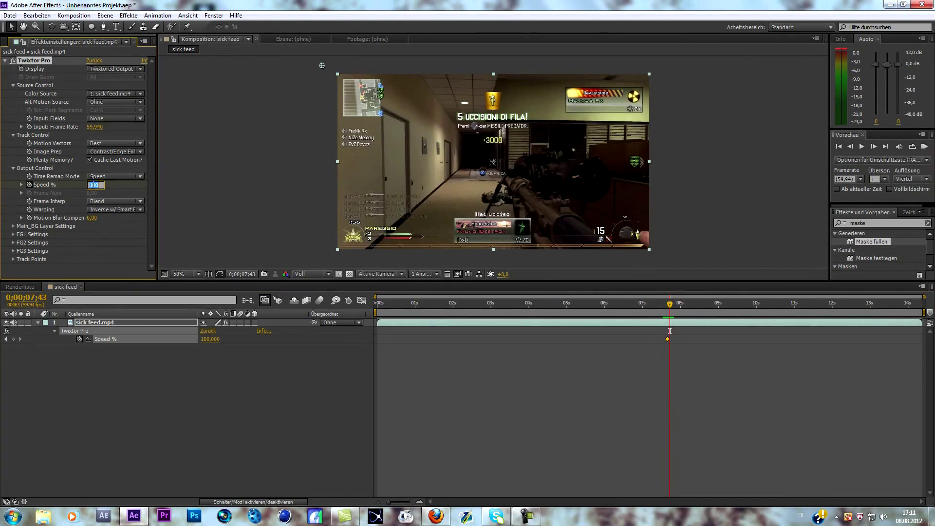
pyautogui.write('3')
pyautogui.press('Return')
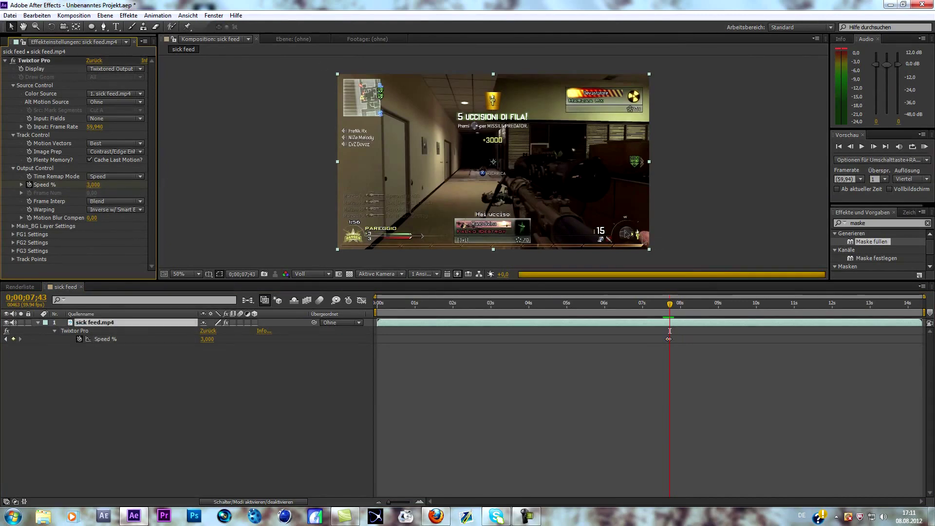
pyautogui.moveTo(667, 307); pyautogui.dragTo(693, 307)
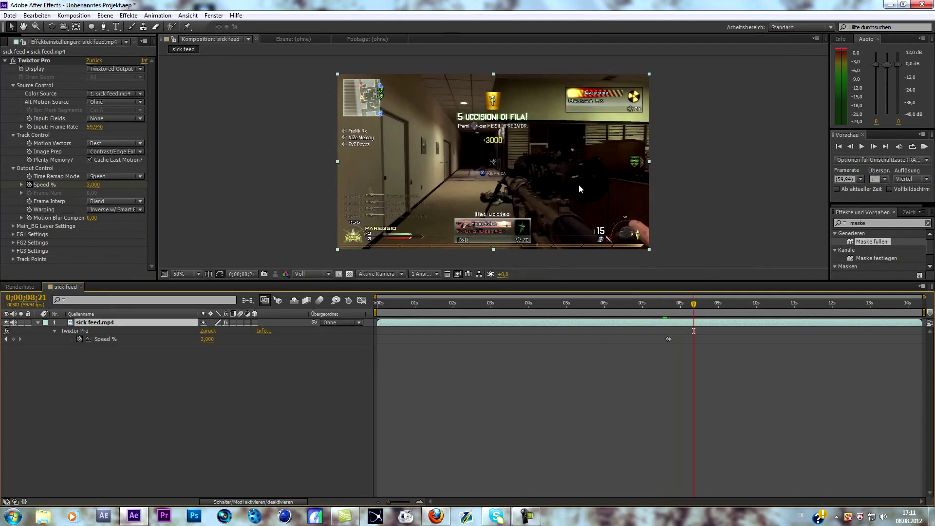
# - Create a new 2000 x 2000 px composition at 59,94 fps with a duration of 0;00;15;41
pyautogui.click(48, 398)
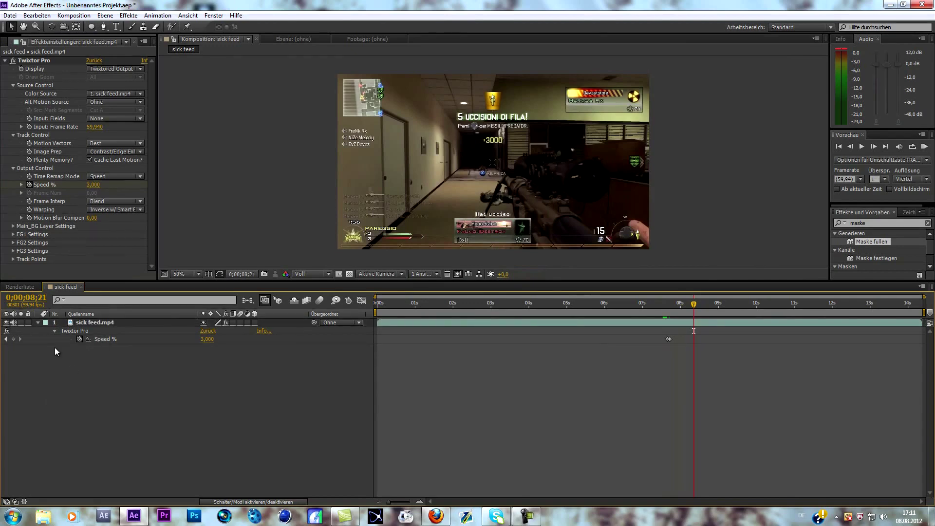
pyautogui.click(3, 43)
pyautogui.click(30, 275)
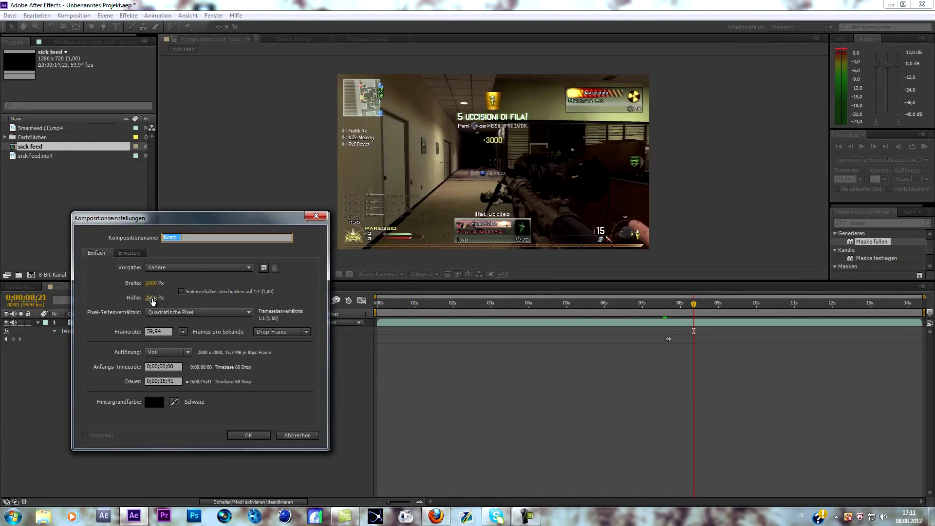
pyautogui.click(245, 437)
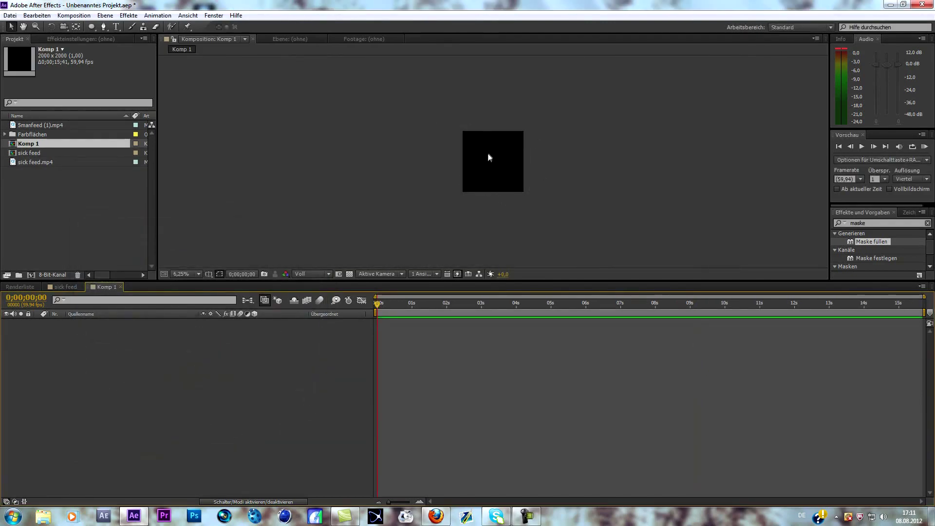
# - Create a white 500 x 500 px solid in the Komp 1 composition
pyautogui.scroll(2, 488, 156)
pyautogui.scroll(-1, 486, 171)
pyautogui.rightClick(119, 391)
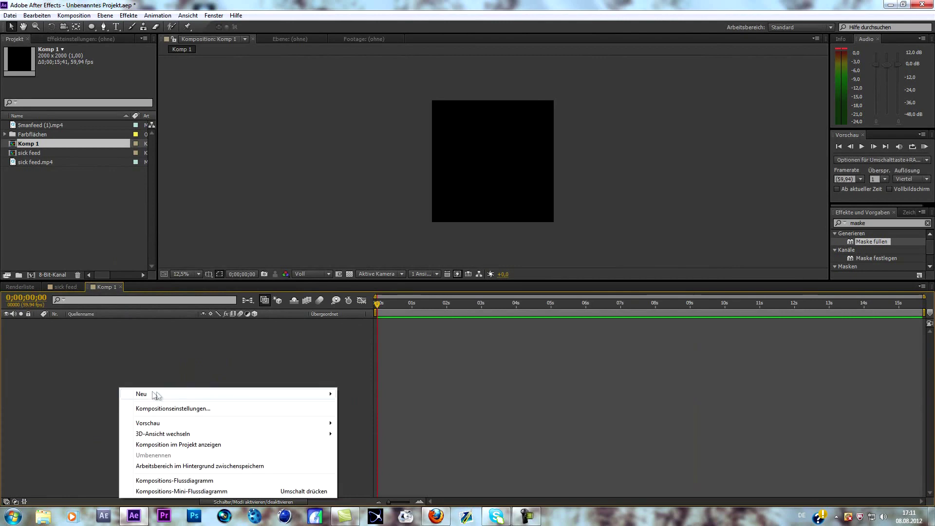
pyautogui.moveTo(182, 395)
pyautogui.click(374, 422)
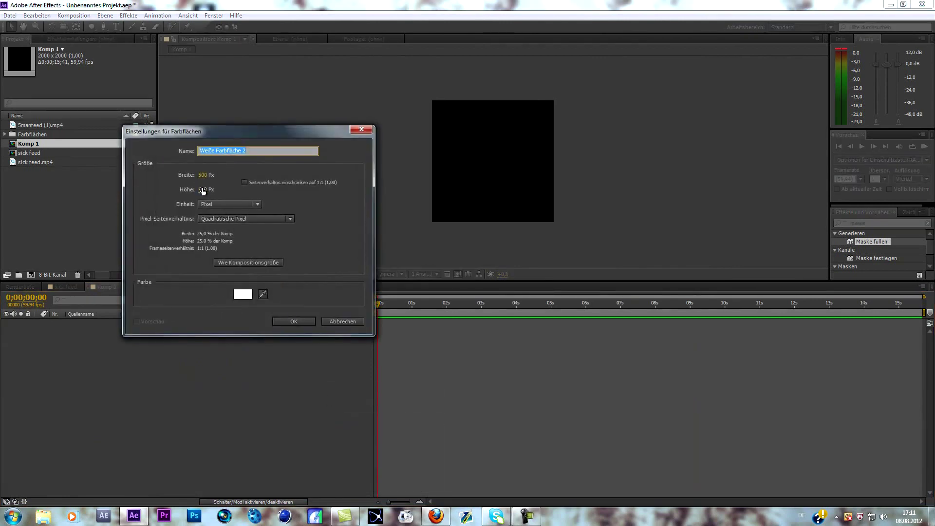
pyautogui.click(292, 320)
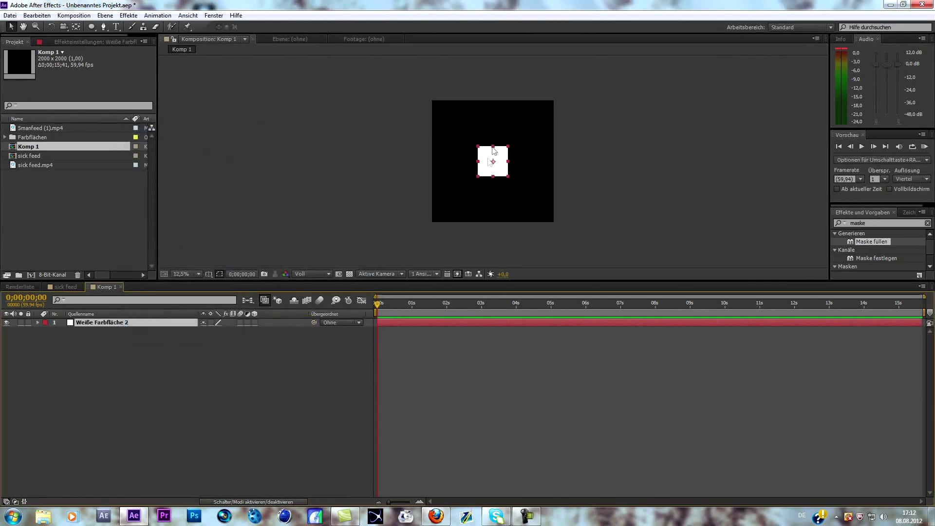
# - Add an elliptical mask that fills the whole white solid and return to the Selection tool
pyautogui.scroll(1, 487, 168)
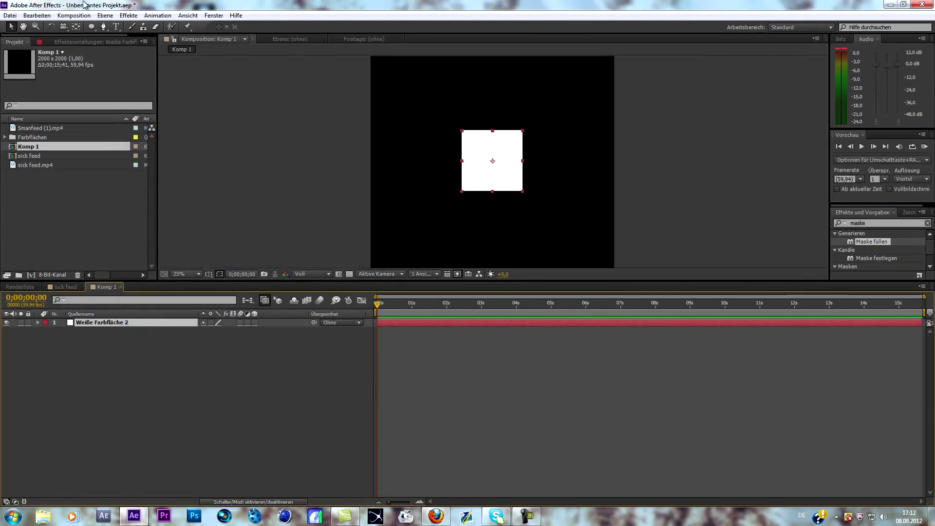
pyautogui.click(91, 27)
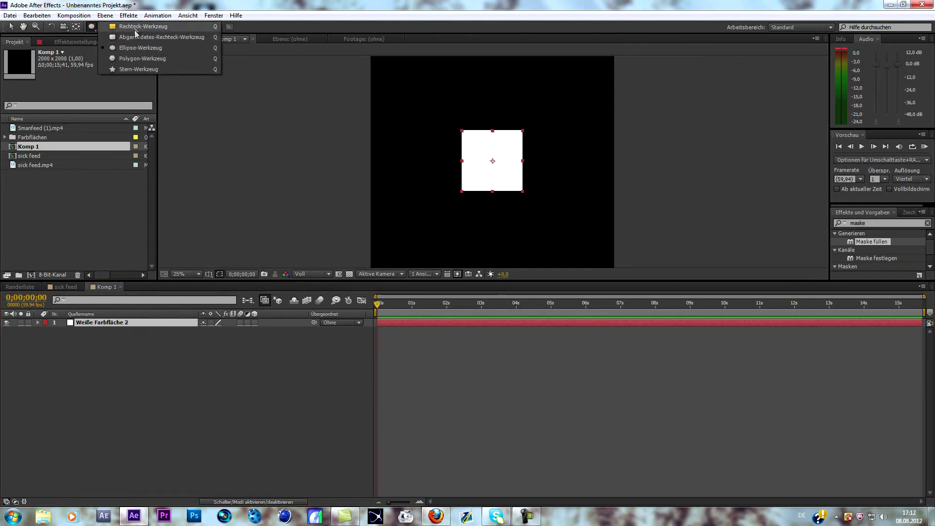
pyautogui.click(119, 49)
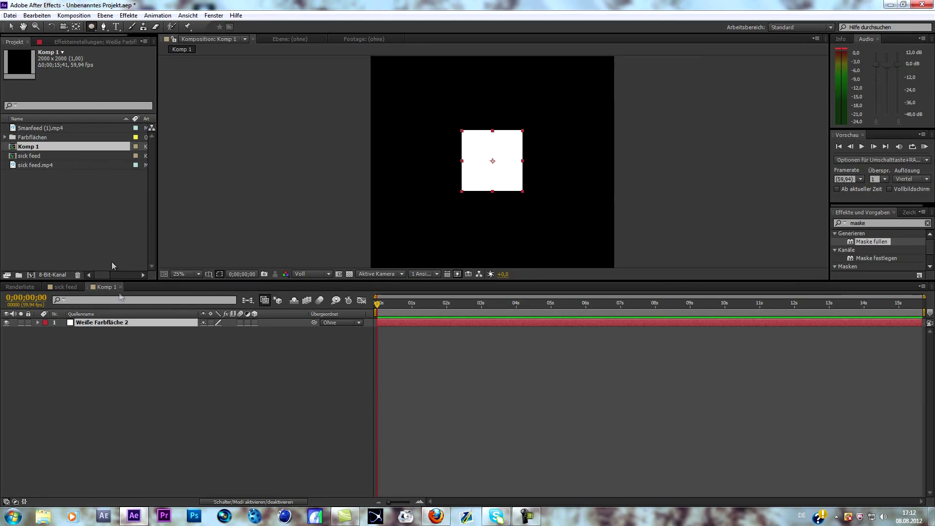
pyautogui.doubleClick(92, 25)
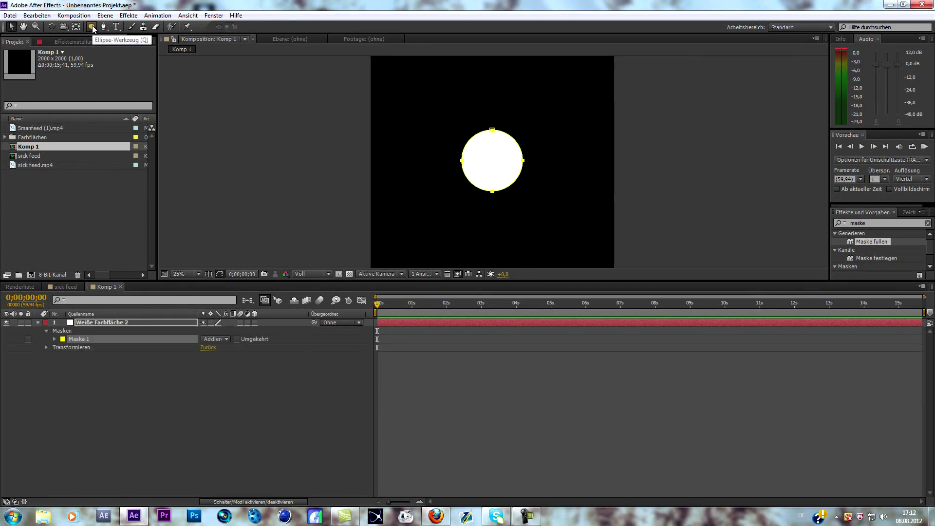
pyautogui.press('v')
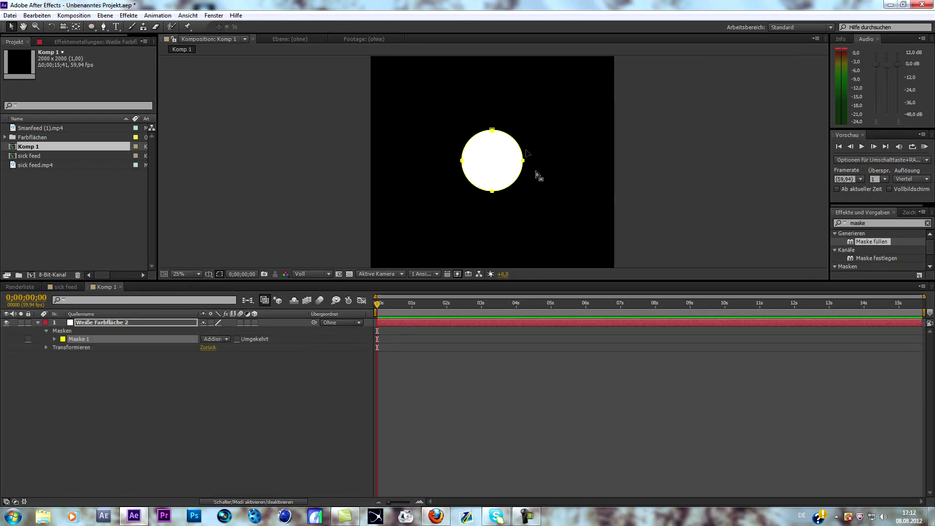
# - Duplicate the solid's circular mask and set the copy's mode to Subtract (Subtrahieren)
pyautogui.click(73, 340)
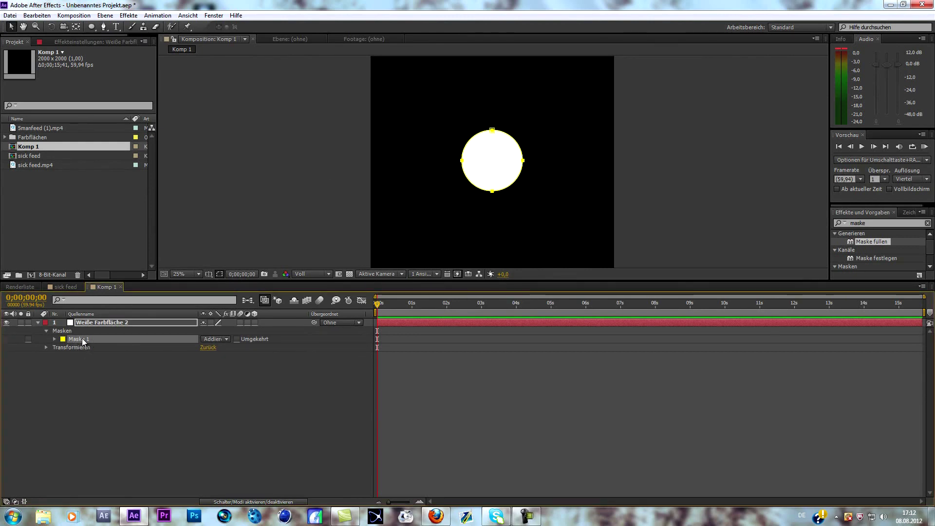
pyautogui.hotkey('ctrl', 'd')
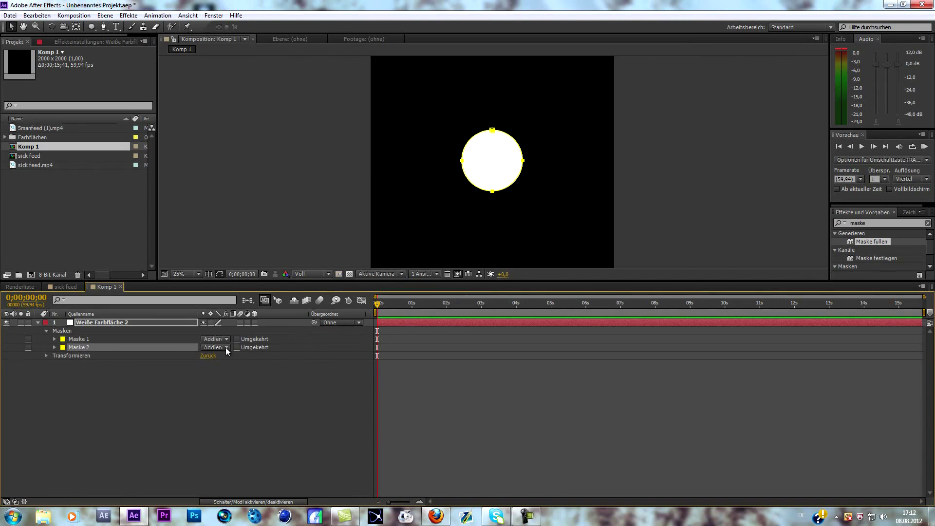
pyautogui.click(160, 356)
pyautogui.click(106, 346)
pyautogui.click(224, 347)
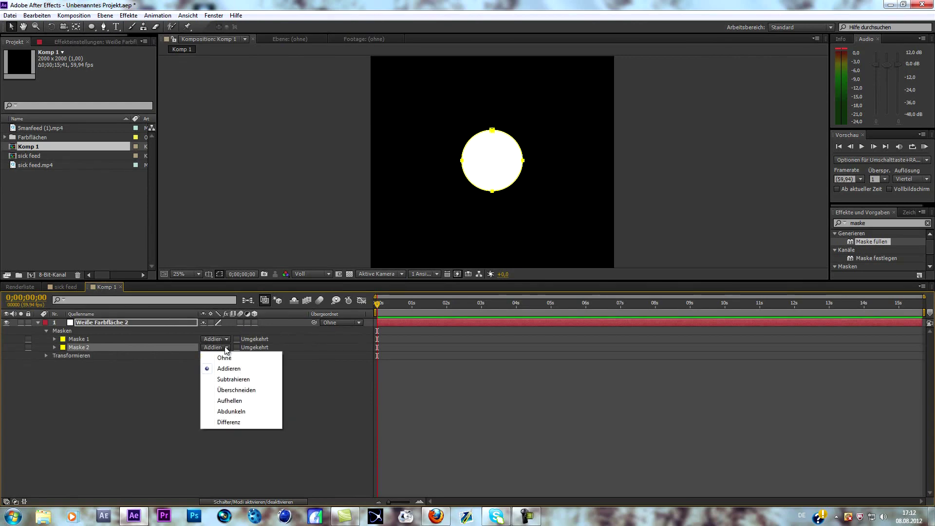
pyautogui.click(232, 380)
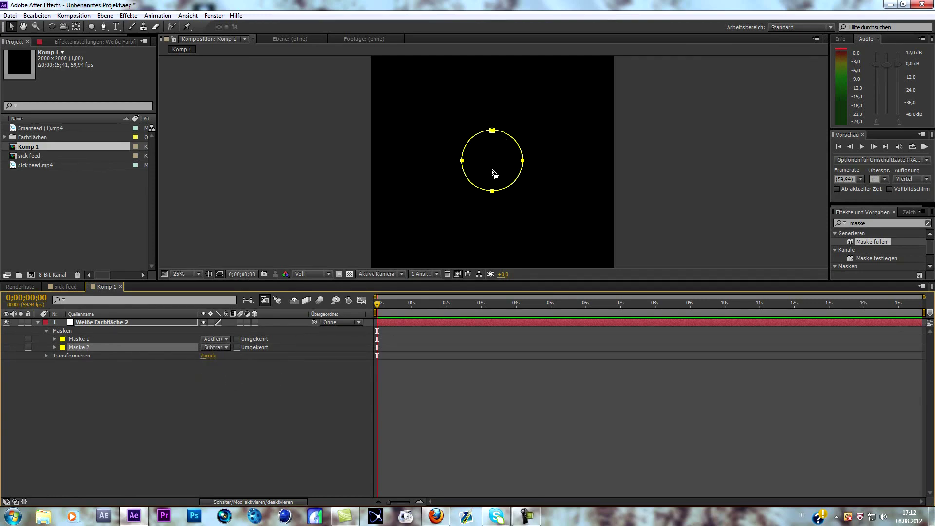
# - Set the subtracting mask's expansion (Maskenausweitung) to -40 pixels to form a ring, and collapse the layer's properties
pyautogui.click(53, 347)
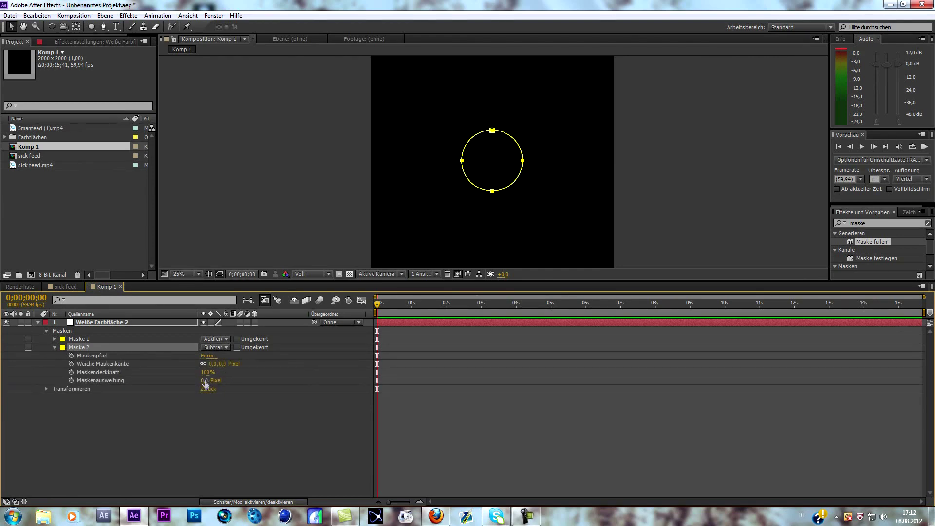
pyautogui.moveTo(205, 383)
pyautogui.mouseDown()
pyautogui.moveTo(216, 381)
pyautogui.moveTo(180, 383)
pyautogui.moveTo(189, 383)
pyautogui.mouseUp()
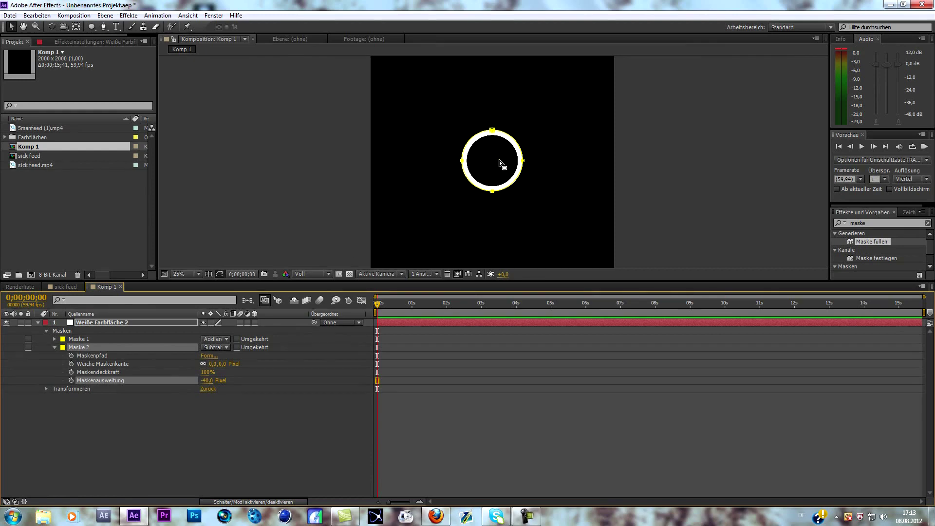
pyautogui.scroll(2, 498, 157)
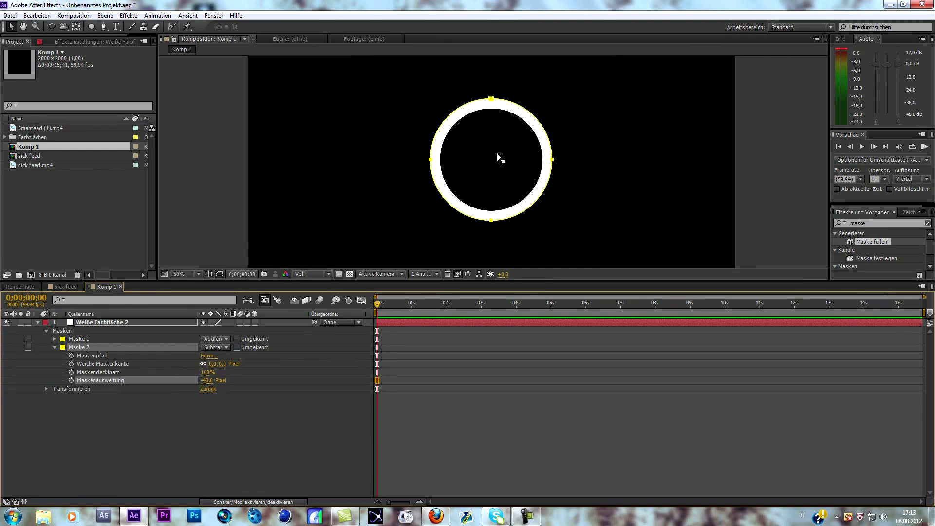
pyautogui.scroll(-2, 499, 158)
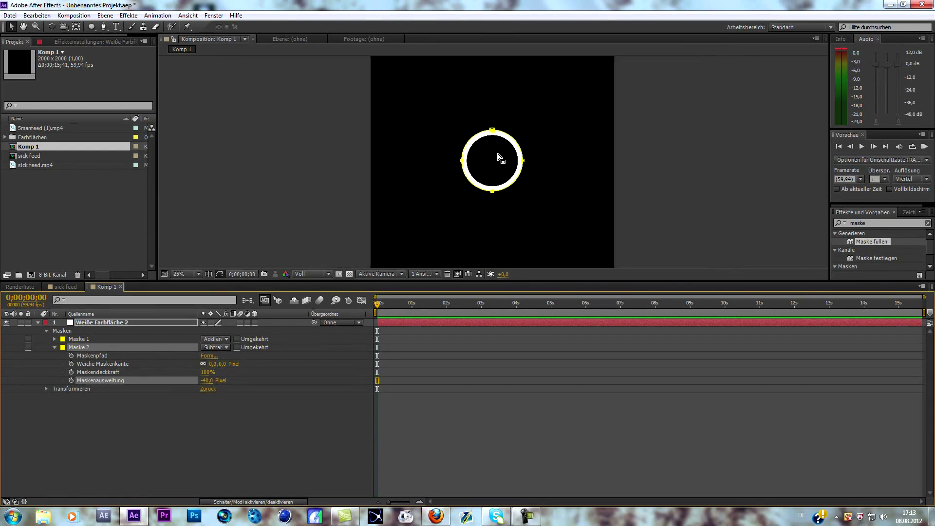
pyautogui.press('F2')
pyautogui.click(38, 322)
# - Place Komp 1 above the clip in the sick feed composition, make it a 3D layer, and shift the ring sideways onto the rifle scope
pyautogui.click(64, 287)
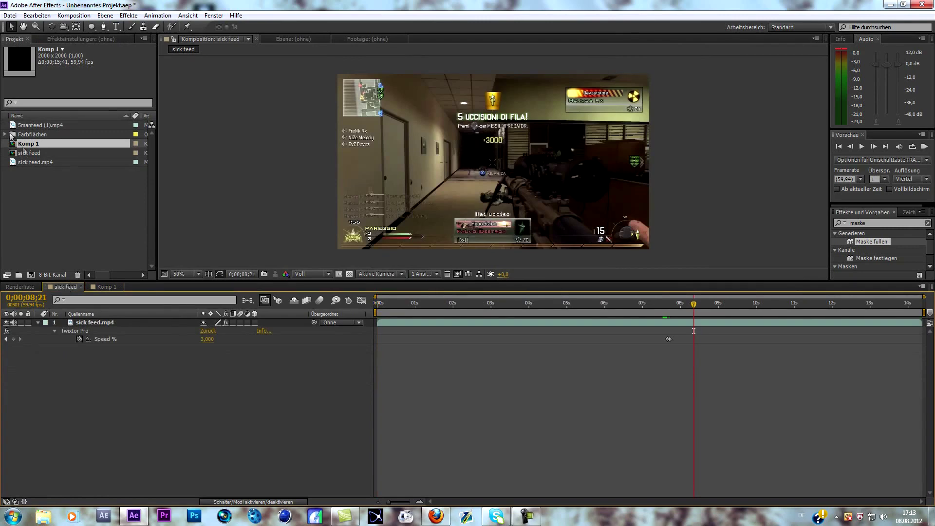
pyautogui.moveTo(32, 143); pyautogui.dragTo(132, 319)
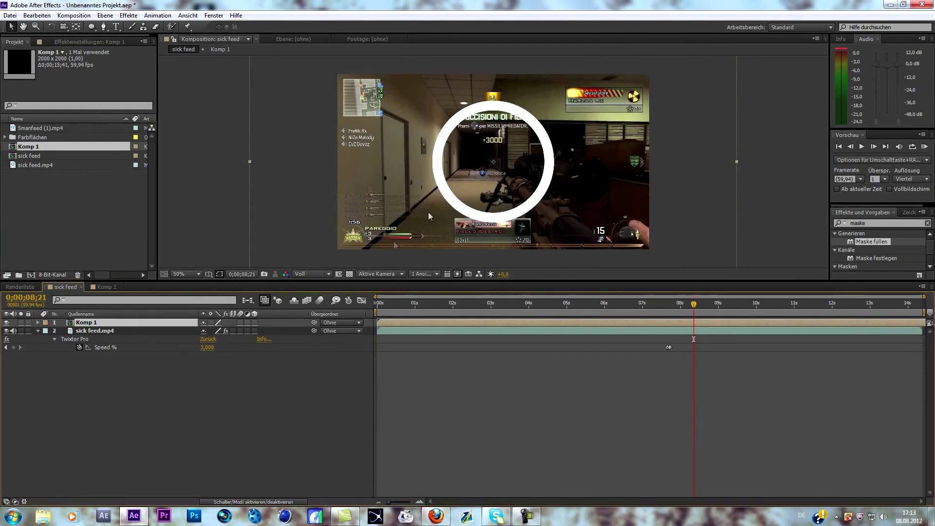
pyautogui.click(254, 322)
pyautogui.moveTo(525, 167); pyautogui.dragTo(623, 167)
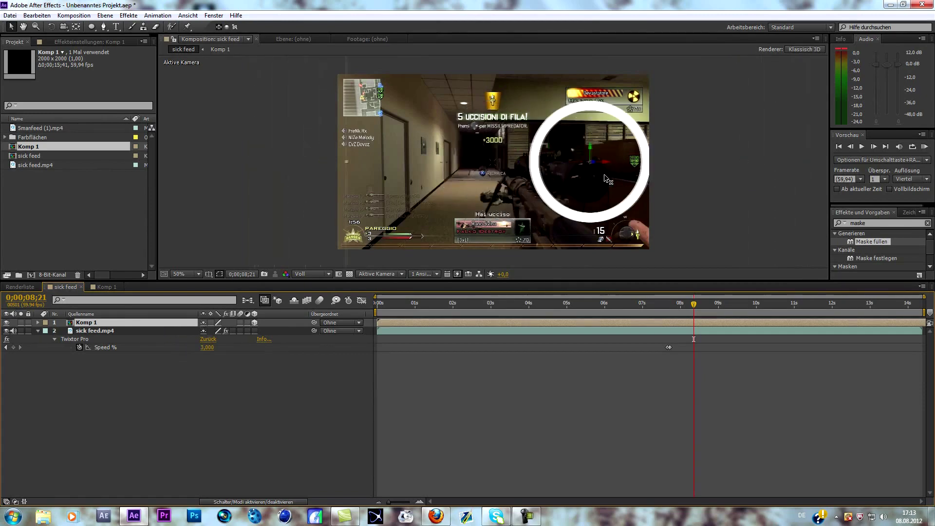
# - Scale the Komp 1 layer to 36 % and lower the ring onto the rifle scope
pyautogui.press('s')
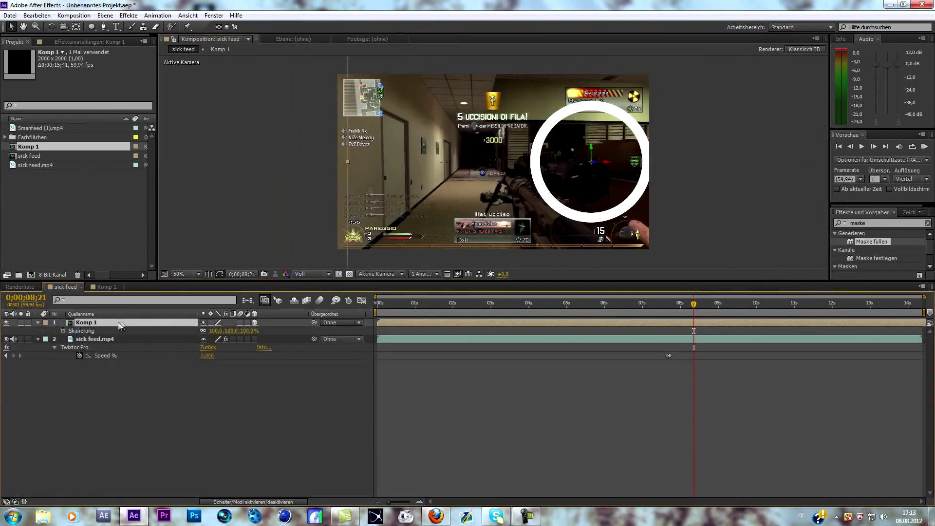
pyautogui.moveTo(244, 331); pyautogui.dragTo(219, 330)
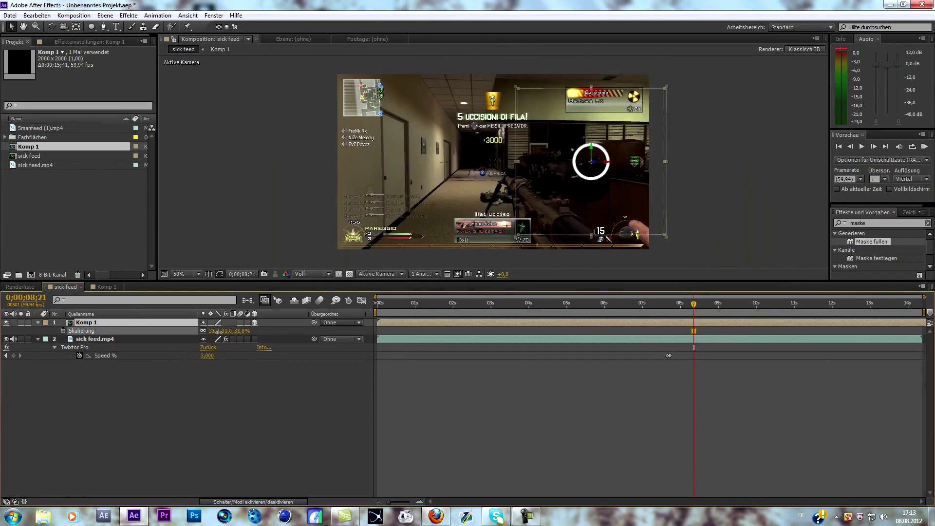
pyautogui.click(556, 167)
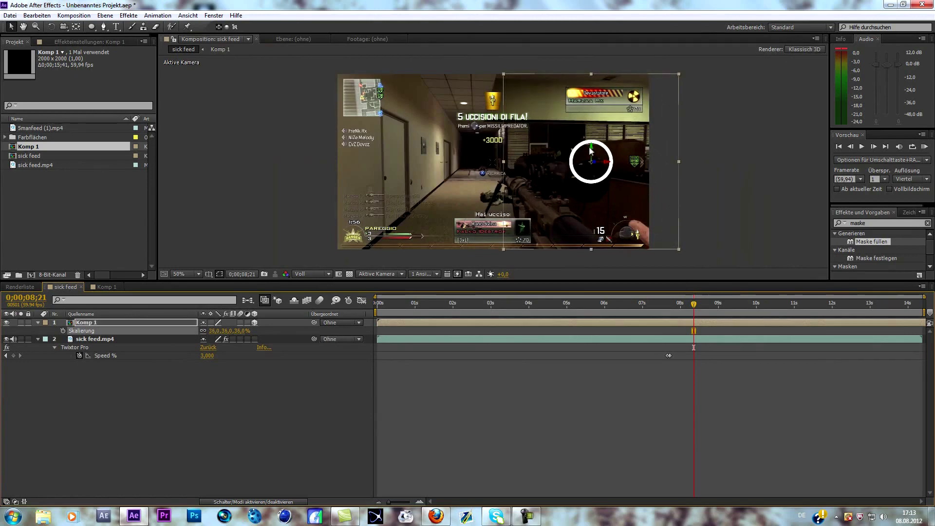
pyautogui.moveTo(592, 156); pyautogui.dragTo(603, 182)
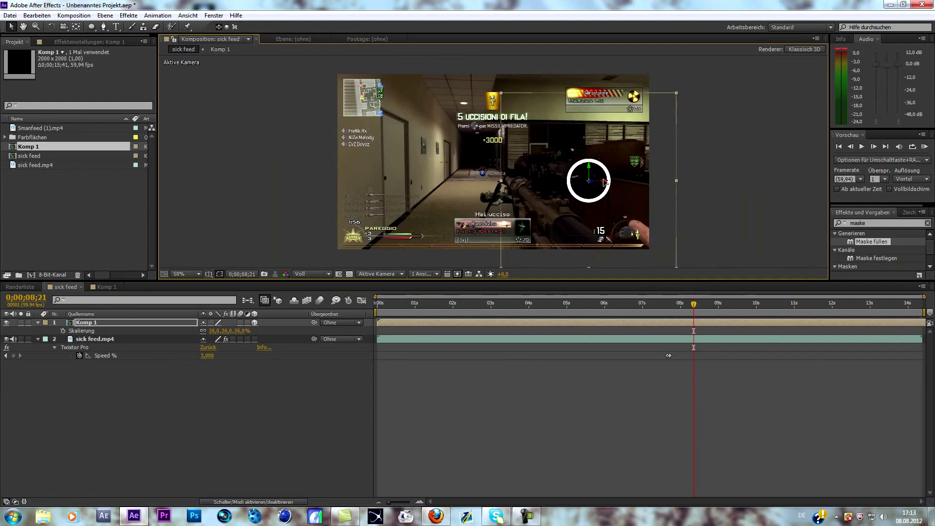
pyautogui.press('Return')
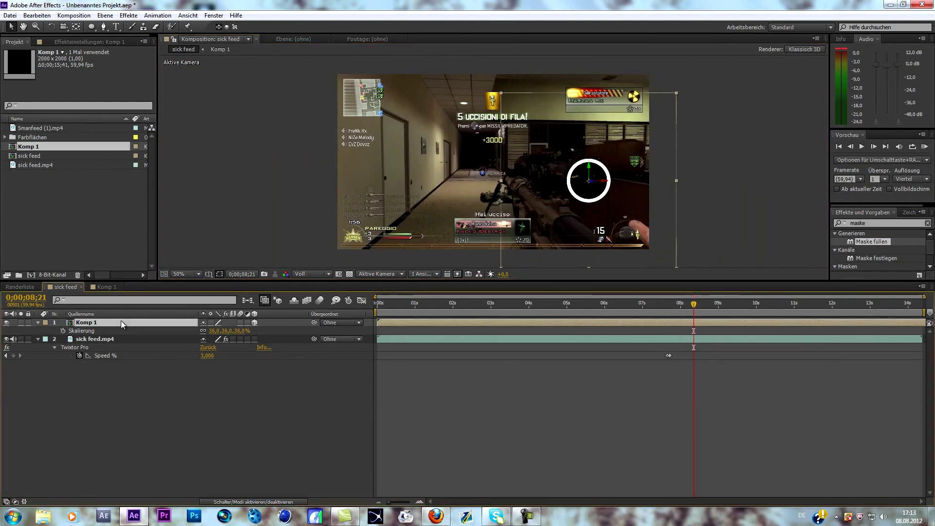
# - Set the Komp 1 layer's Y Rotation to -9° and fine-tune the ring's fit on the scope with a 35 % scale
pyautogui.press('r')
pyautogui.moveTo(216, 350); pyautogui.dragTo(210, 346)
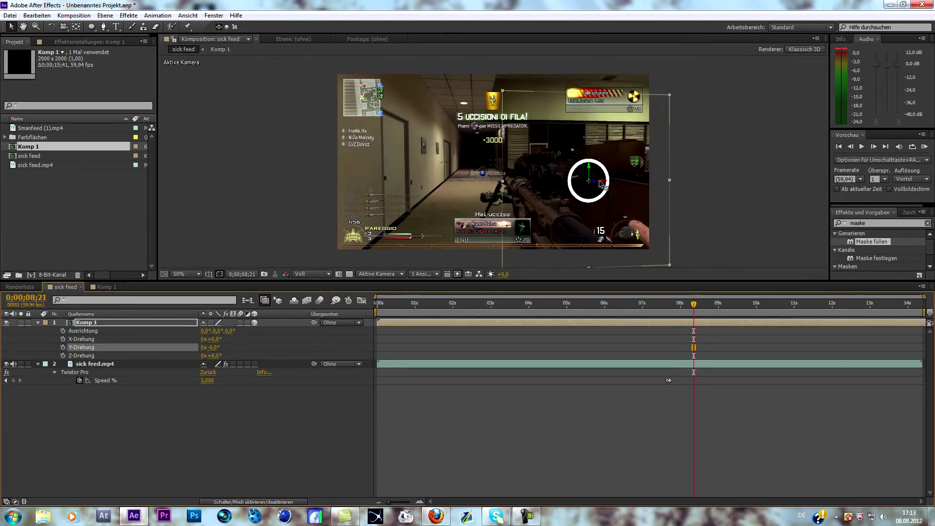
pyautogui.moveTo(603, 184); pyautogui.dragTo(601, 184)
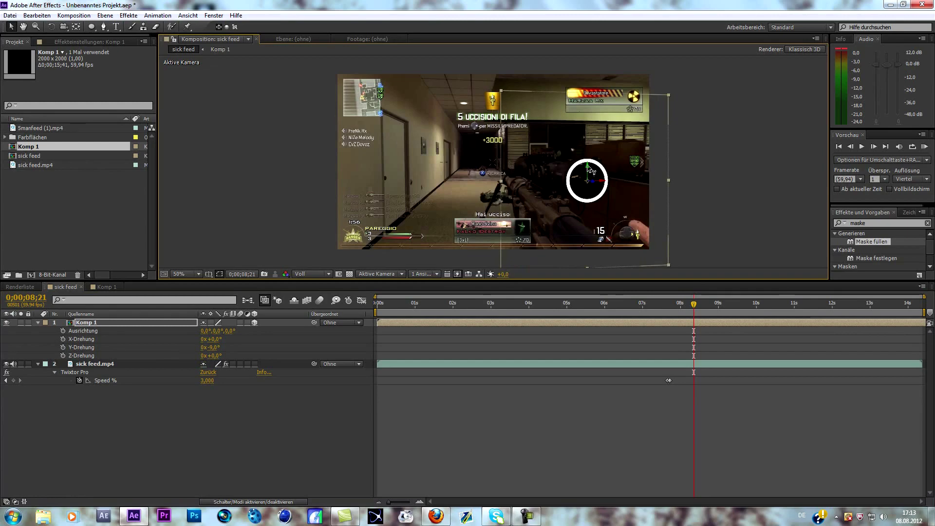
pyautogui.click(96, 323)
pyautogui.press('s')
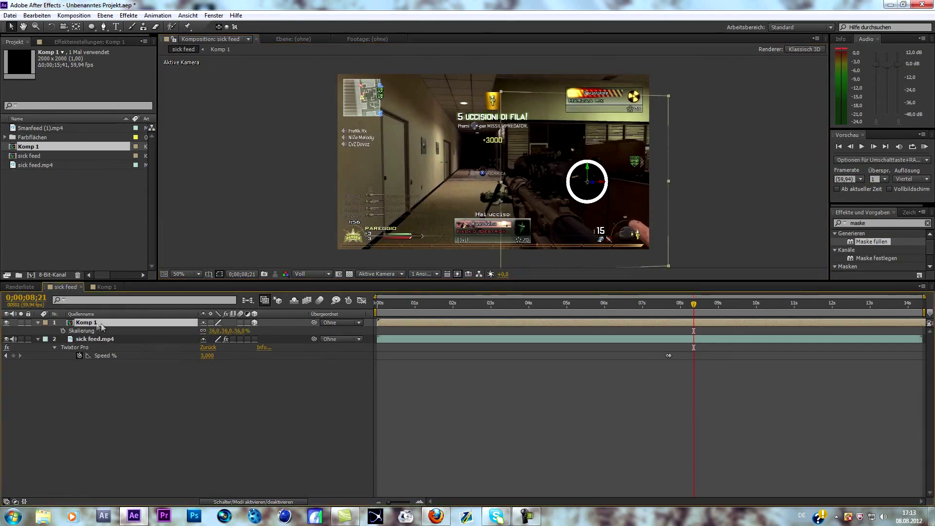
pyautogui.moveTo(240, 330); pyautogui.dragTo(242, 330)
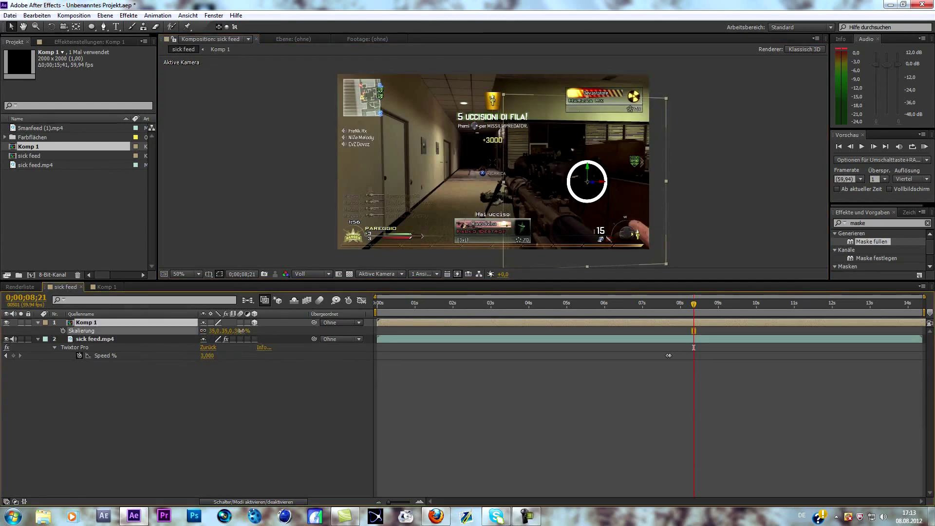
pyautogui.click(225, 423)
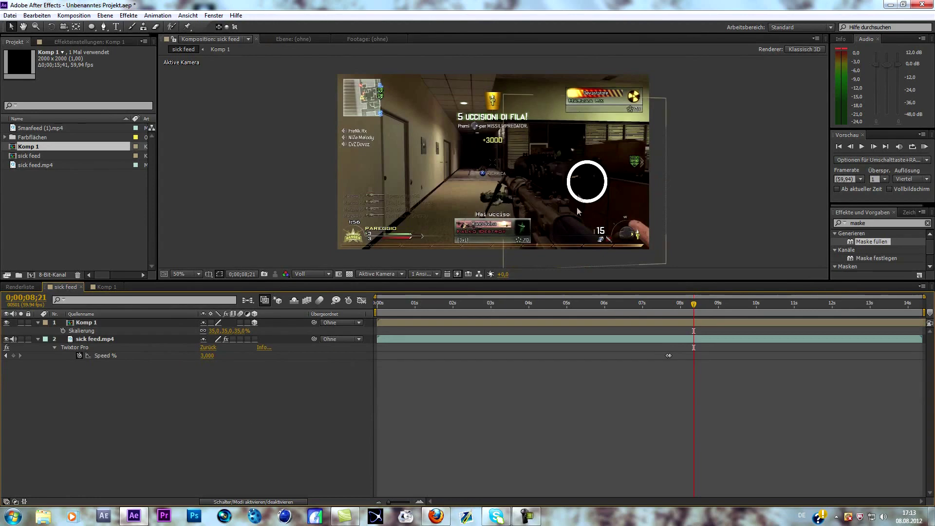
# - Set a first Position keyframe for the Komp 1 layer at 0;00;07;44
pyautogui.moveTo(694, 305); pyautogui.dragTo(670, 310)
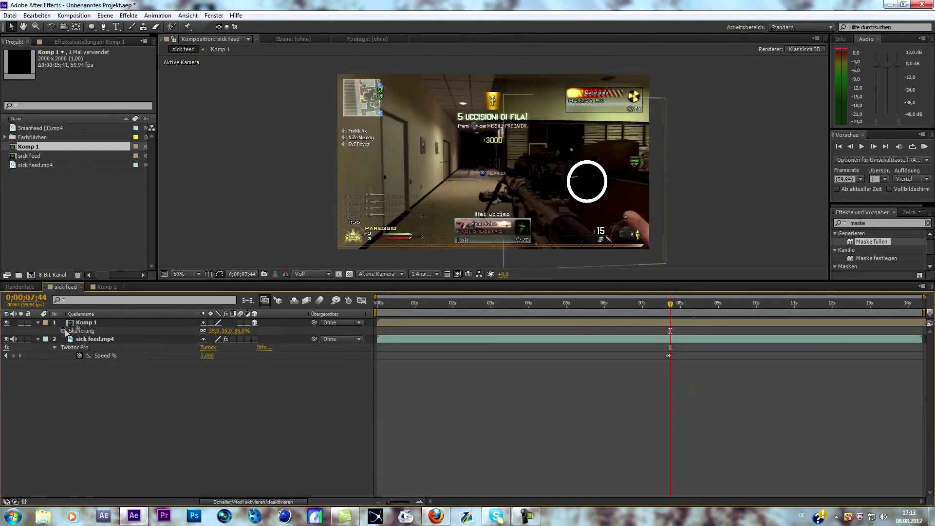
pyautogui.click(83, 323)
pyautogui.press('p')
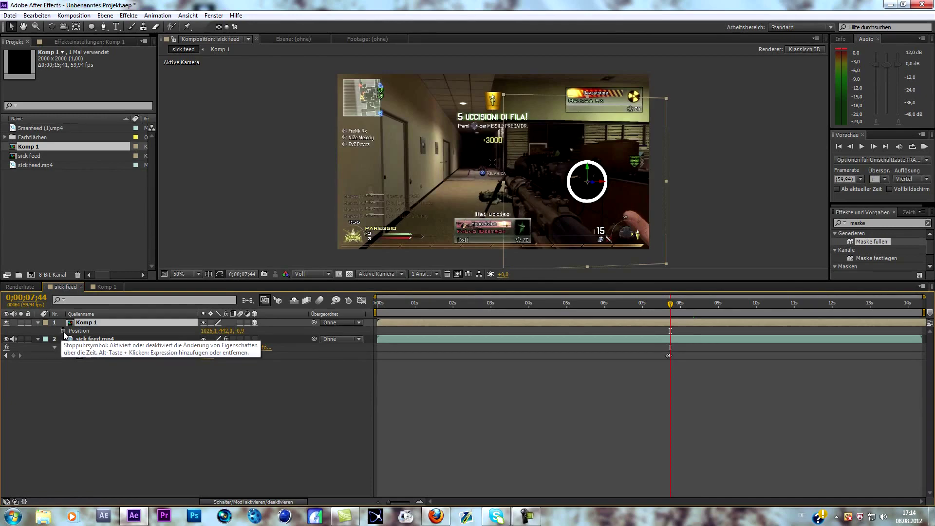
pyautogui.click(63, 331)
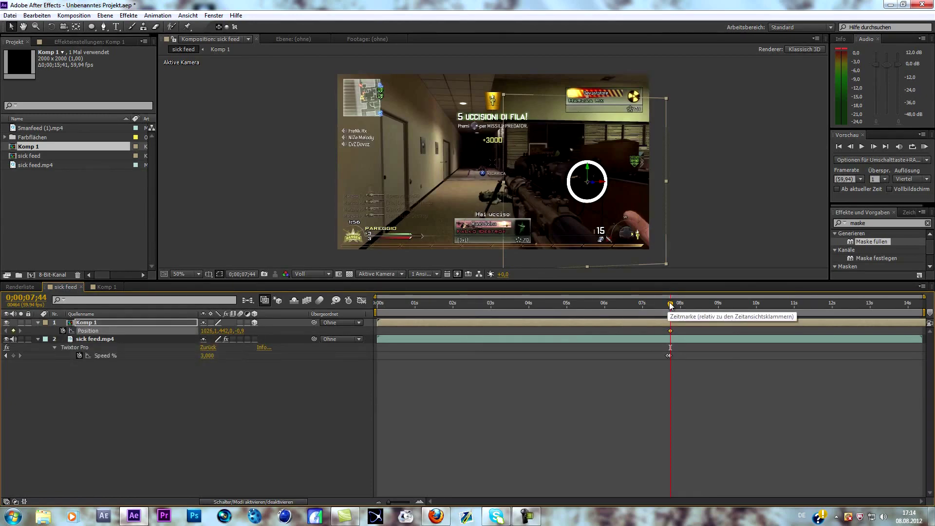
# - Realign the ring with the scope at 0;00;12;00 to add a Position keyframe of about 1063, 446, 4
pyautogui.moveTo(669, 305); pyautogui.dragTo(831, 314)
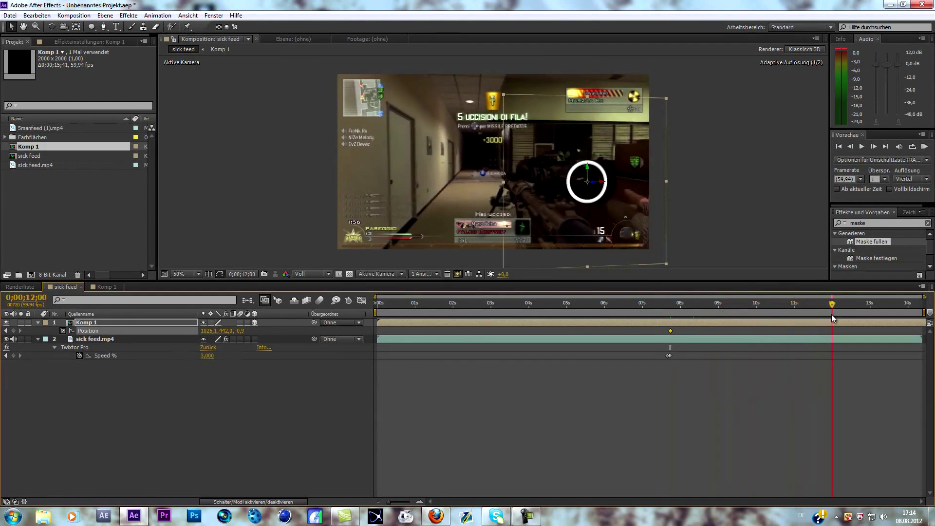
pyautogui.moveTo(602, 183); pyautogui.dragTo(612, 184)
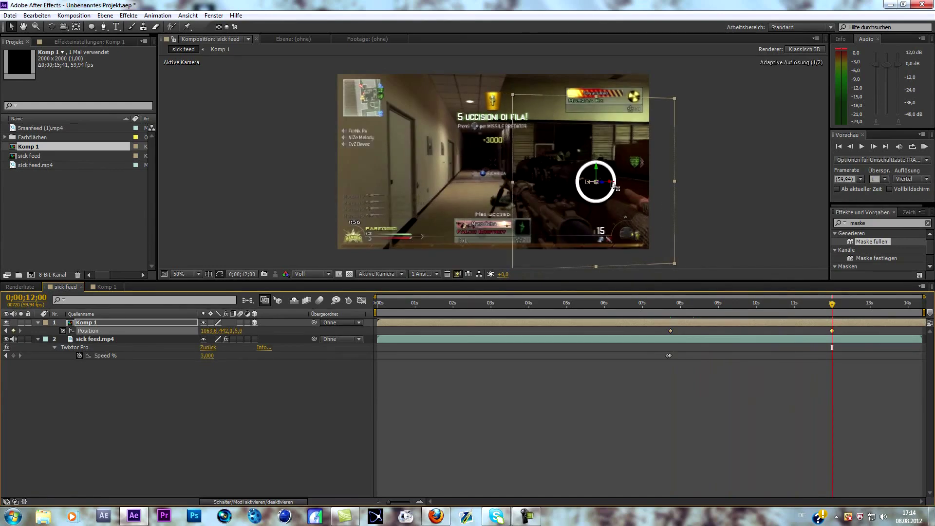
pyautogui.moveTo(599, 170); pyautogui.dragTo(598, 171)
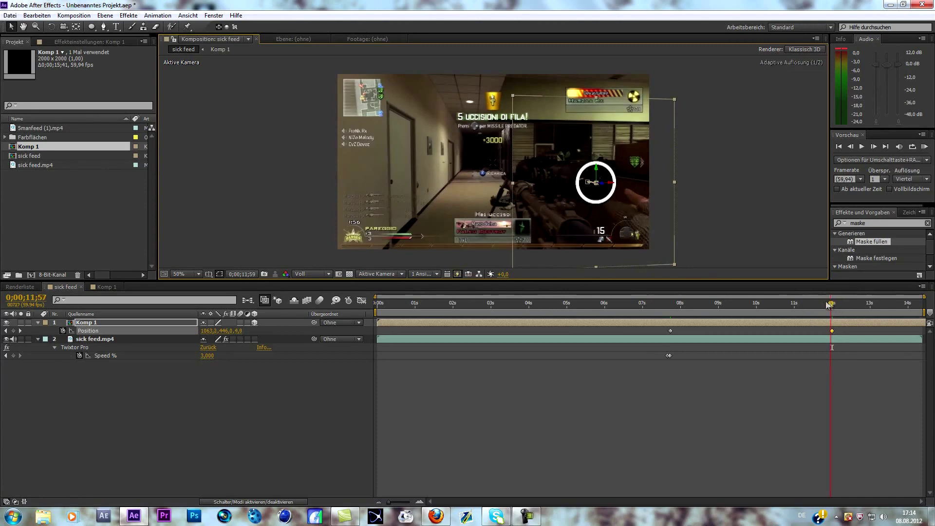
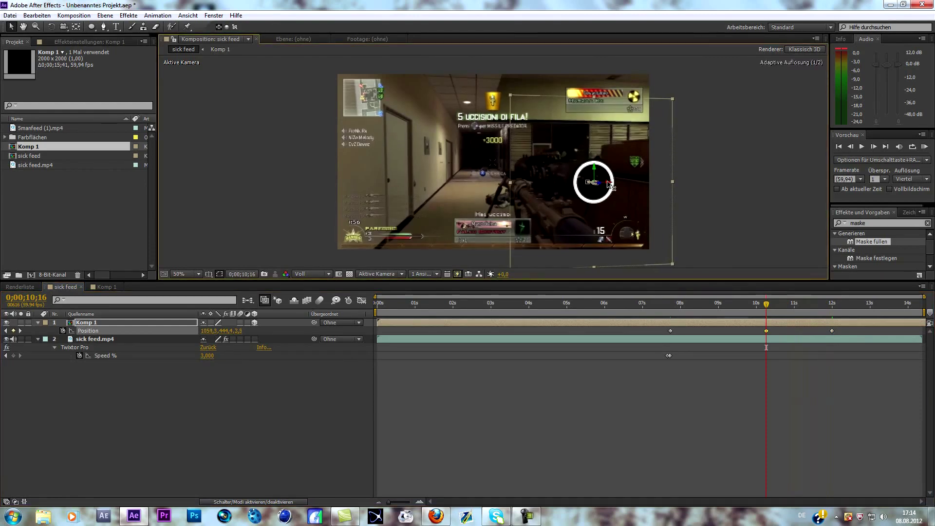
# - Realign the ring with the scope at 0;00;10;16 to add an intermediate Position keyframe for the Komp 1 layer
pyautogui.moveTo(595, 170); pyautogui.dragTo(609, 185)
pyautogui.moveTo(767, 306); pyautogui.dragTo(767, 340)
pyautogui.click(195, 442)
# - Apply Trapcode Shine to the Komp 1 layer and place its Source Point beside the ring at about 616, 1031
pyautogui.rightClick(89, 323)
pyautogui.moveTo(122, 286)
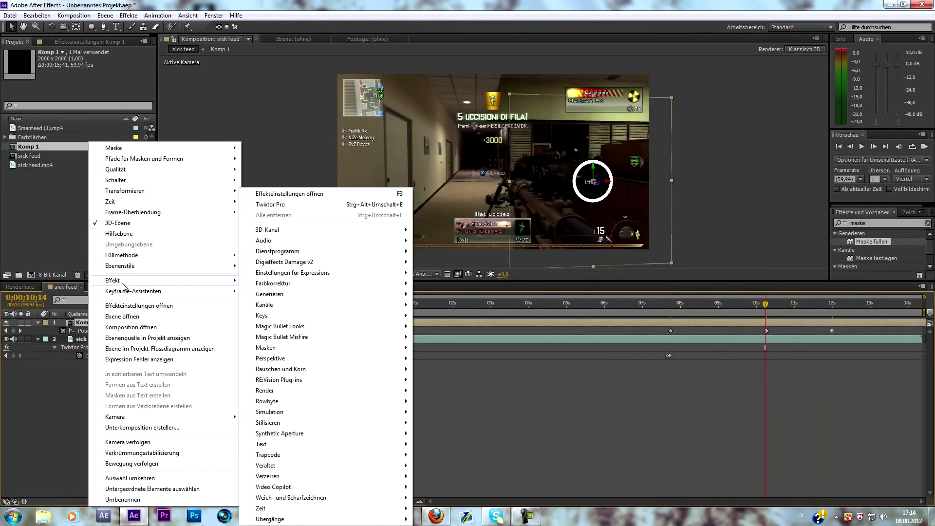
pyautogui.moveTo(279, 456)
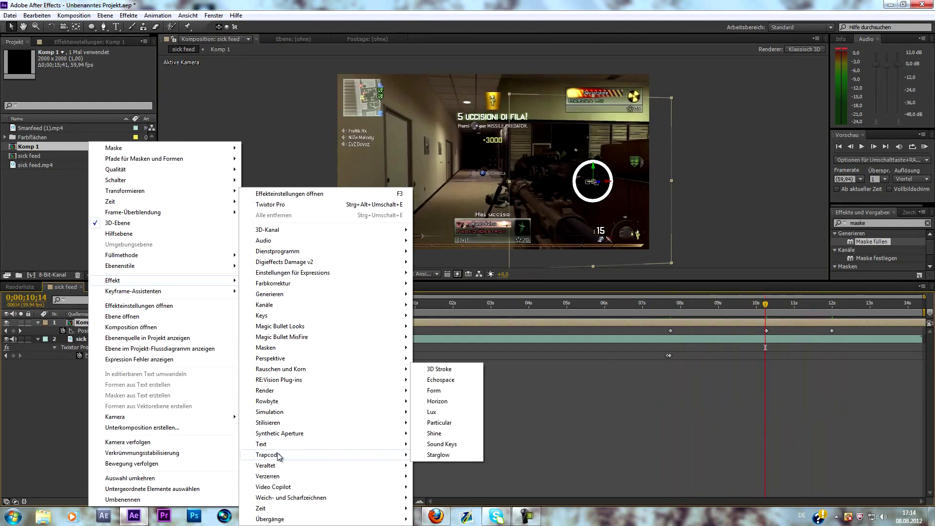
pyautogui.click(453, 432)
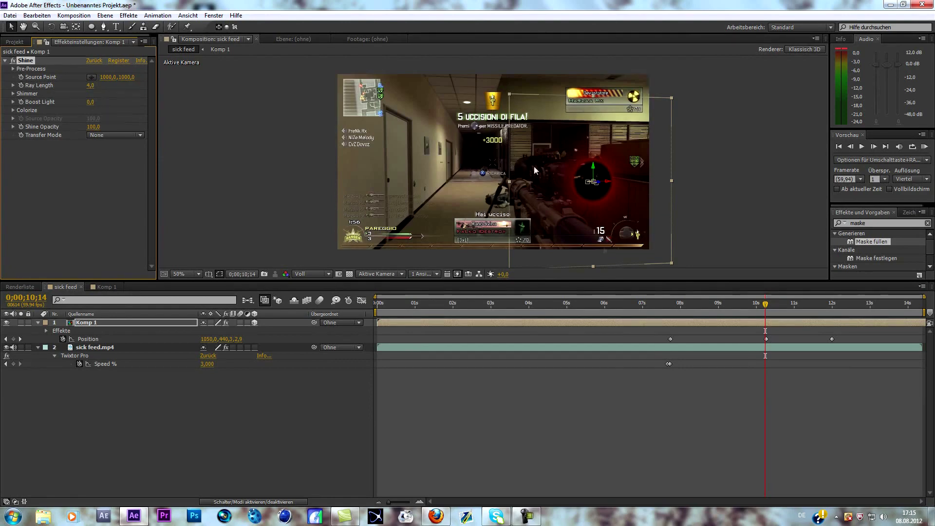
pyautogui.click(91, 77)
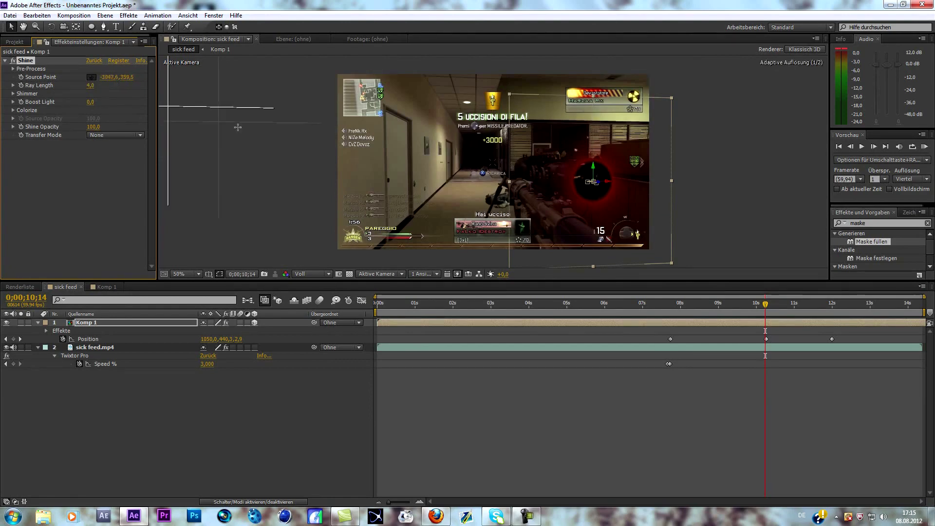
pyautogui.click(538, 195)
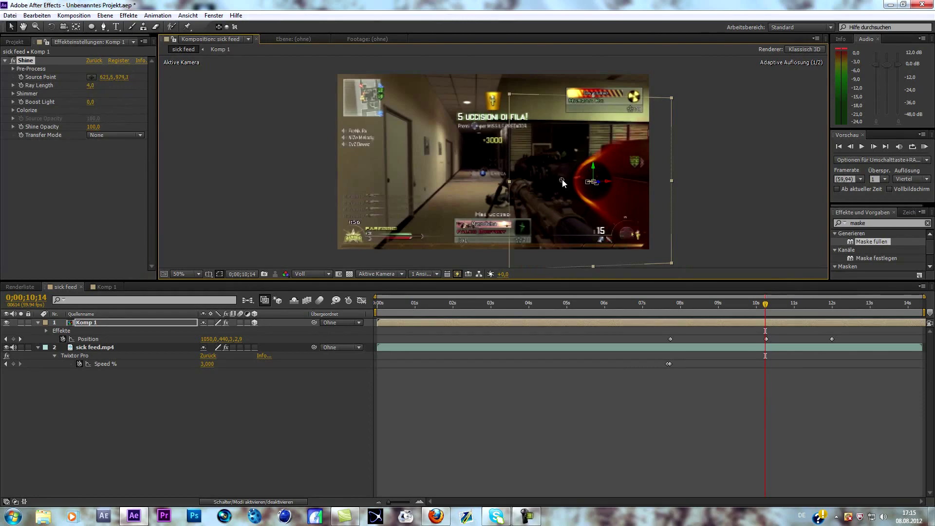
pyautogui.click(562, 183)
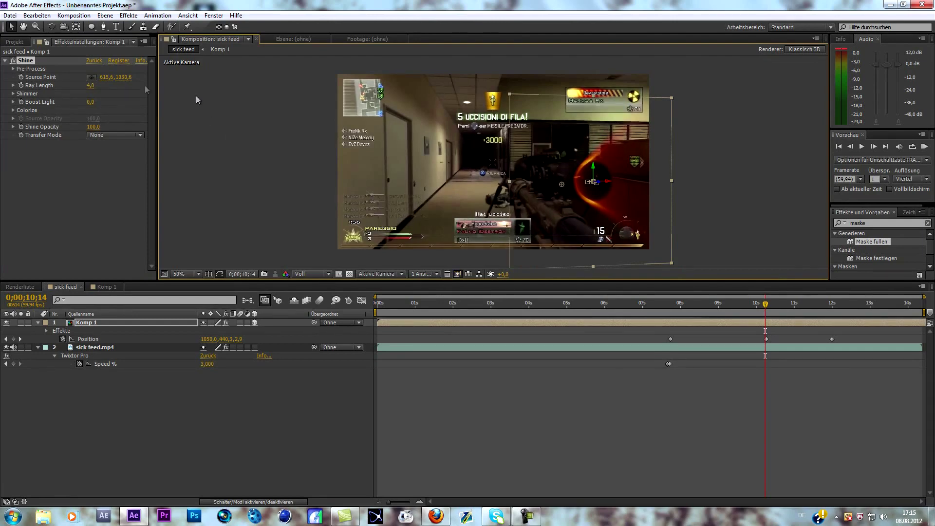
# - Set Shine's Boost Light to 2.0 and try out a different Ray Length
pyautogui.moveTo(89, 104); pyautogui.dragTo(1, 126)
pyautogui.click(95, 101)
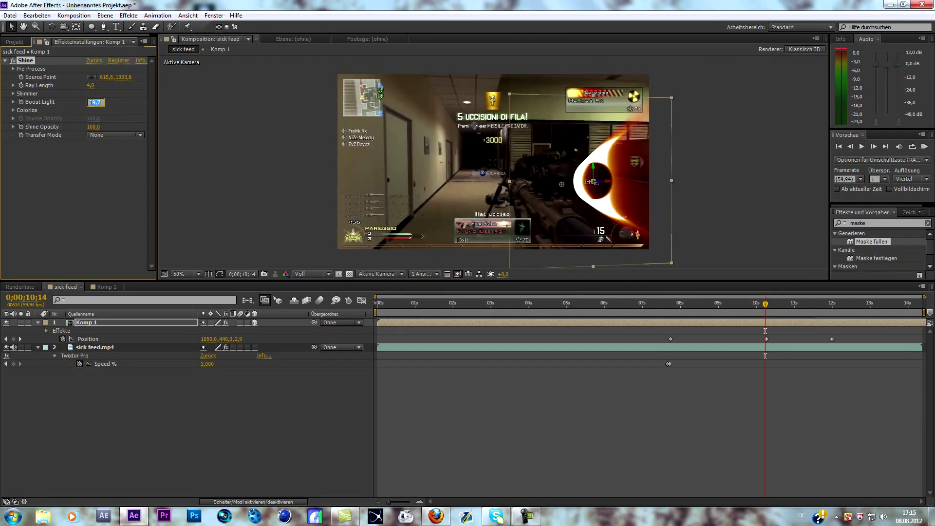
pyautogui.write('2')
pyautogui.press('Return')
pyautogui.moveTo(90, 85)
pyautogui.mouseDown()
pyautogui.moveTo(65, 95)
pyautogui.moveTo(105, 95)
pyautogui.moveTo(95, 95)
pyautogui.mouseUp()
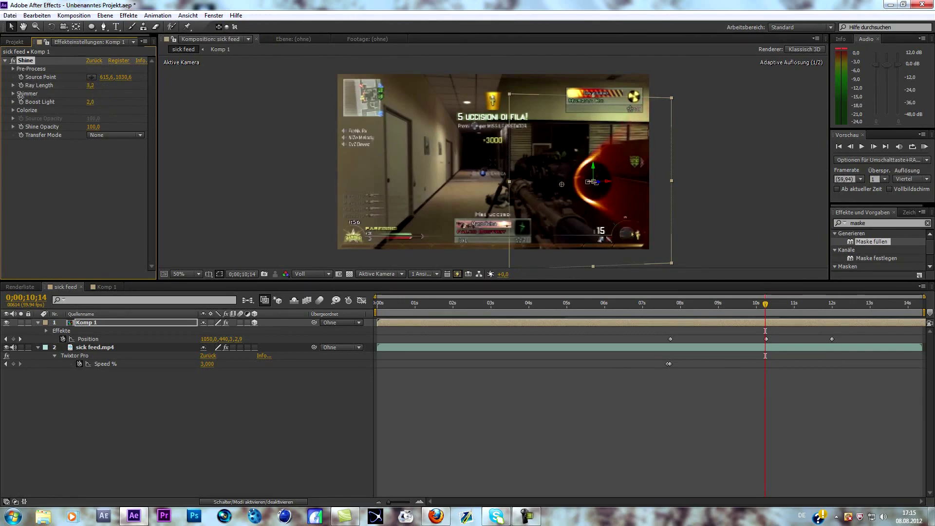
pyautogui.moveTo(30, 97)
pyautogui.mouseDown()
pyautogui.moveTo(15, 99)
pyautogui.moveTo(30, 101)
pyautogui.mouseUp()
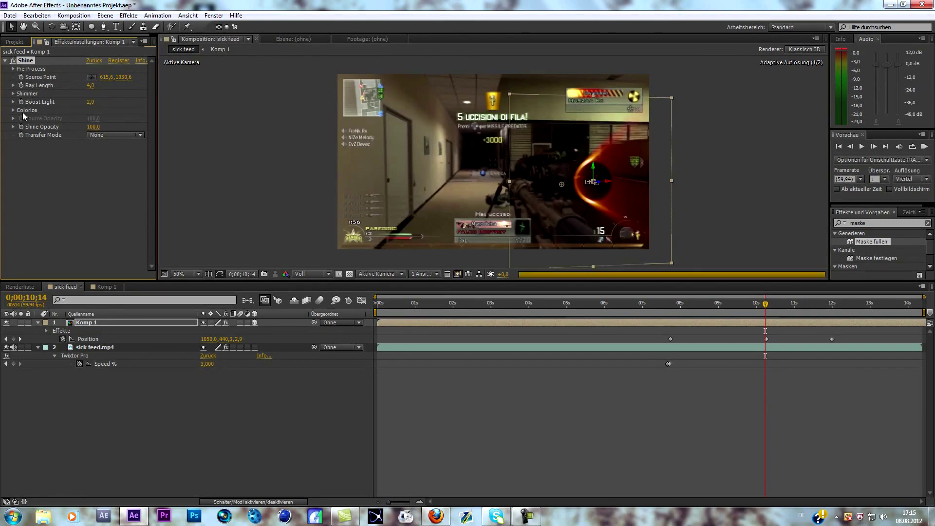
# - Set Shine's Colorize option to None so the rays keep the ring's own colour
pyautogui.click(13, 110)
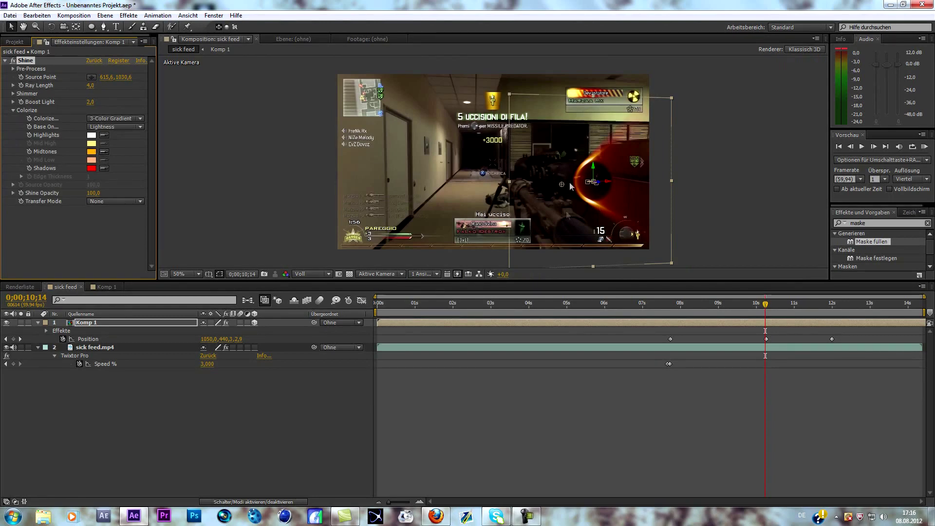
pyautogui.click(139, 119)
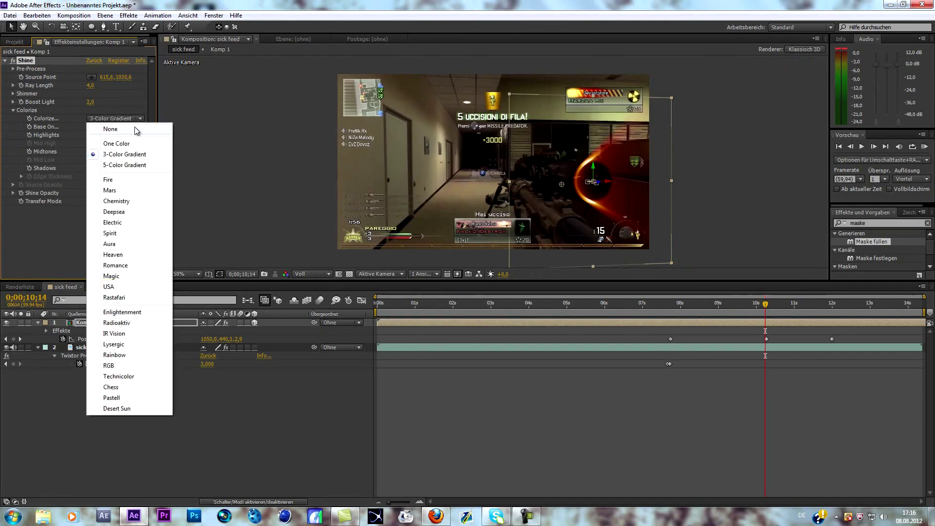
pyautogui.click(136, 129)
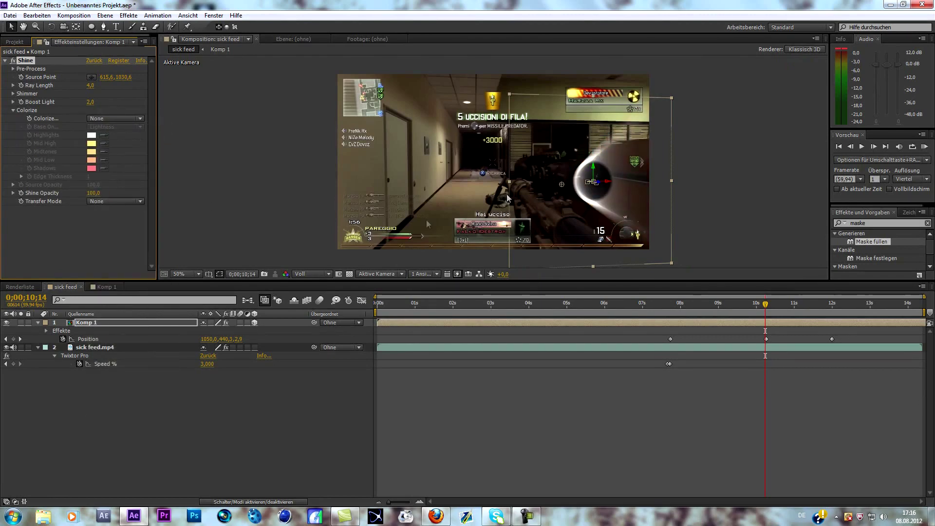
# - Apply the Maske füllen effect to the Weiße Farbfläche 2 layer in the Komp 1 composition
pyautogui.click(95, 287)
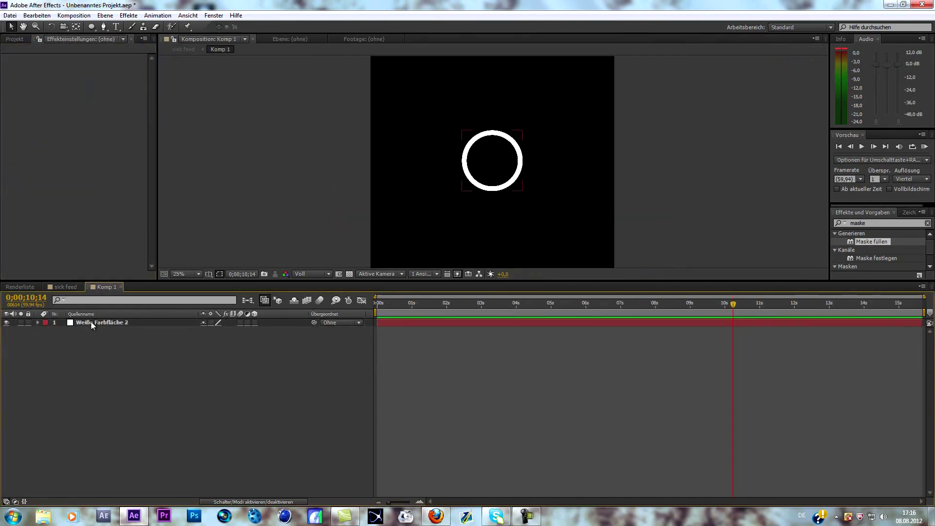
pyautogui.click(93, 322)
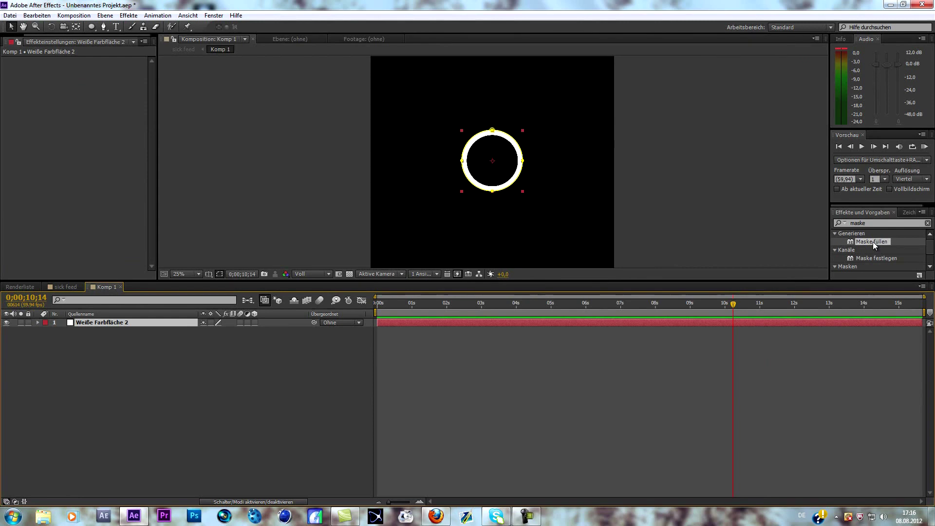
pyautogui.moveTo(873, 242); pyautogui.dragTo(125, 327)
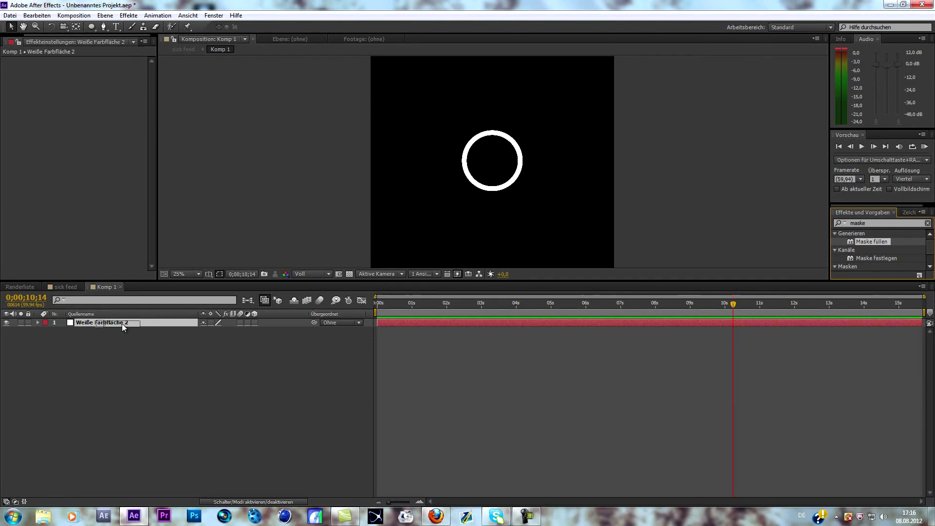
pyautogui.moveTo(122, 323); pyautogui.dragTo(122, 323)
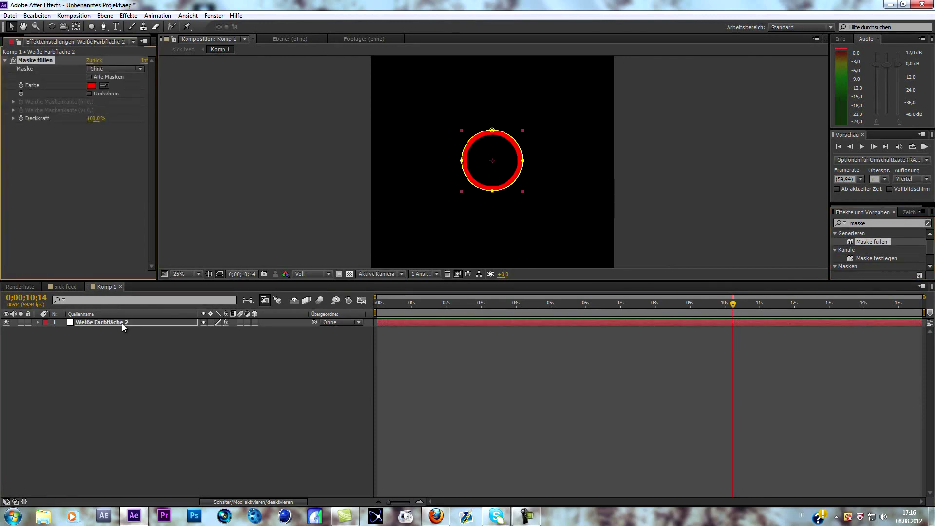
# - Set the Maske füllen colour of the ring to blue, 3E50B9
pyautogui.click(91, 85)
pyautogui.click(275, 244)
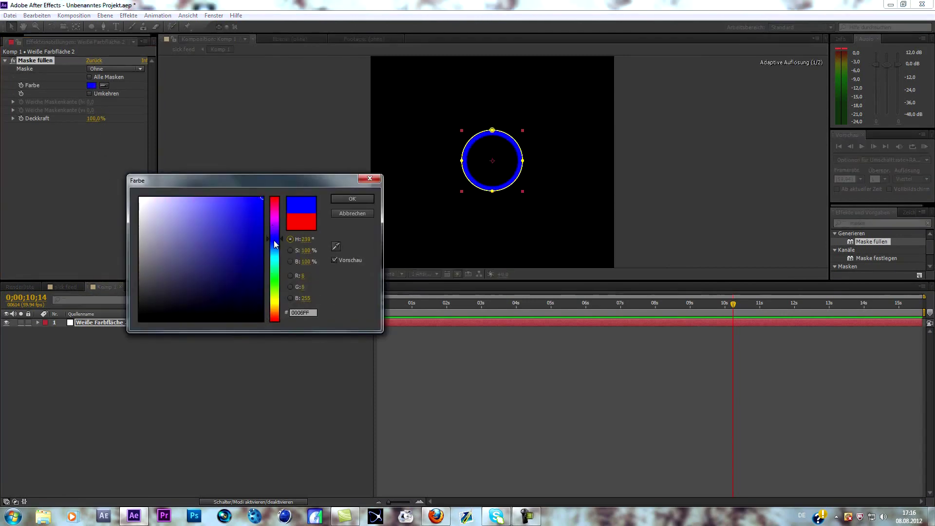
pyautogui.moveTo(260, 199); pyautogui.dragTo(217, 232)
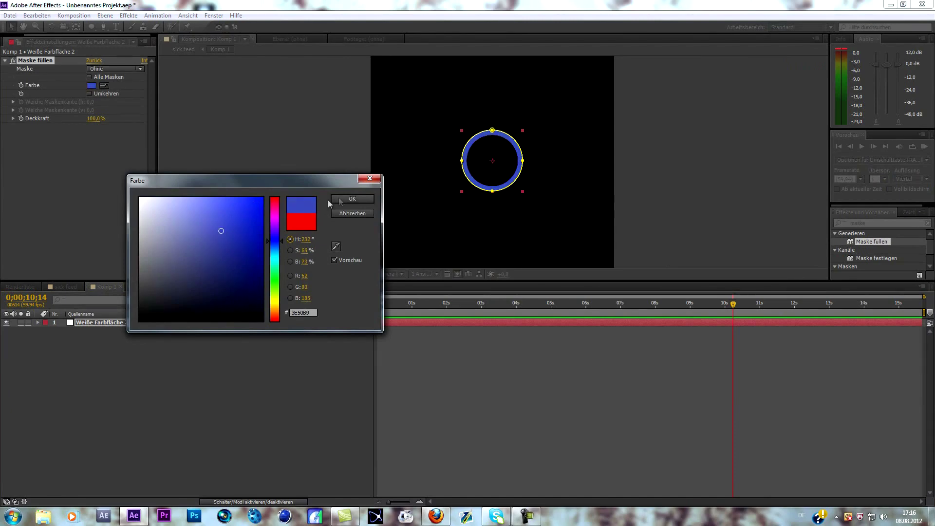
pyautogui.click(343, 199)
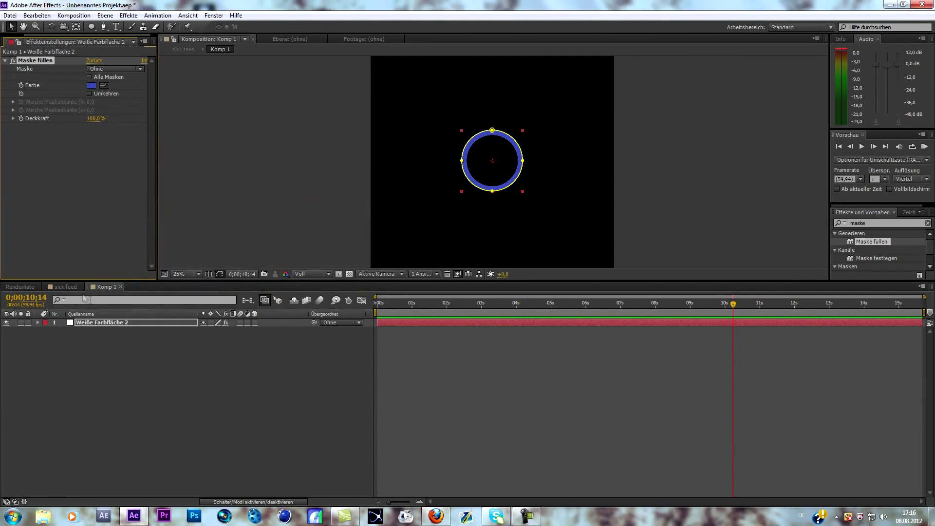
# - Raise Shine's Boost Light to 5.5 on the Komp 1 layer in the sick feed composition
pyautogui.click(63, 287)
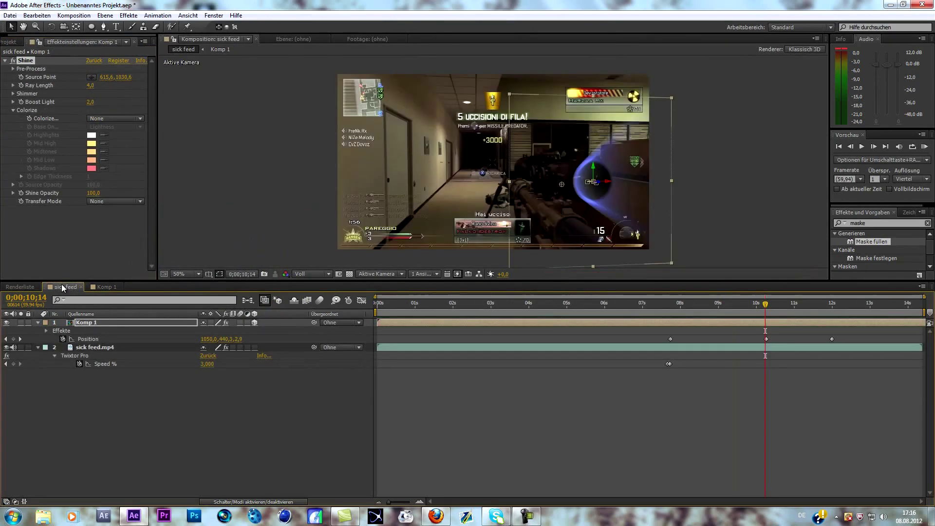
pyautogui.moveTo(90, 103); pyautogui.dragTo(120, 114)
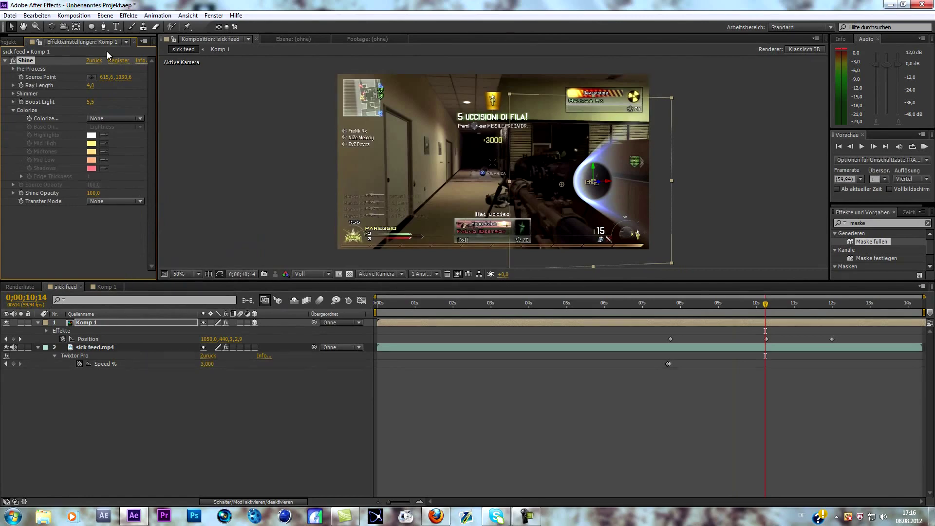
pyautogui.click(104, 287)
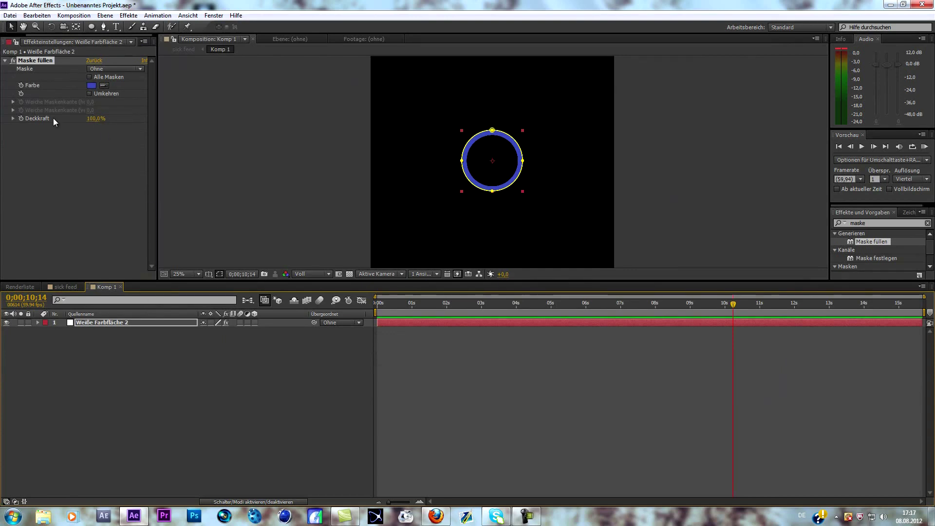
pyautogui.click(56, 287)
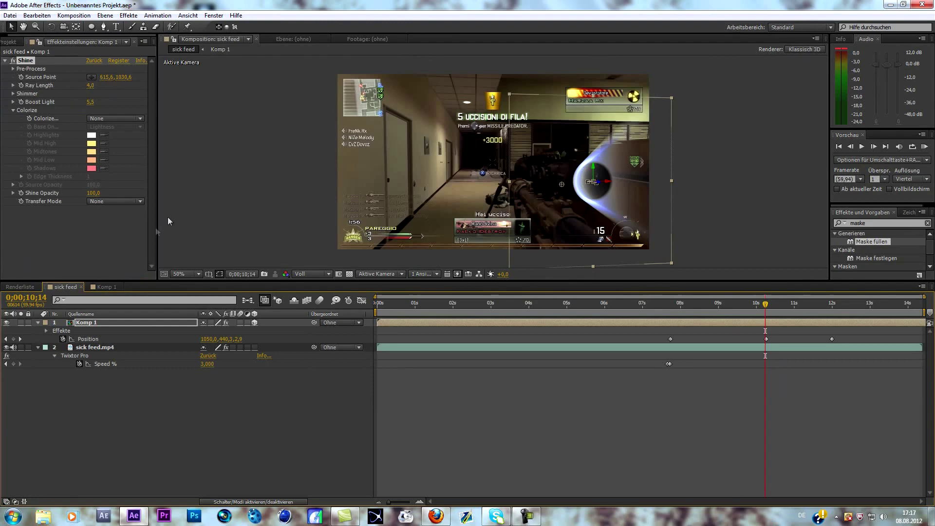
# - Draw a closed triangular mask with the Pen tool across the ring's left edge in Komp 1
pyautogui.click(104, 288)
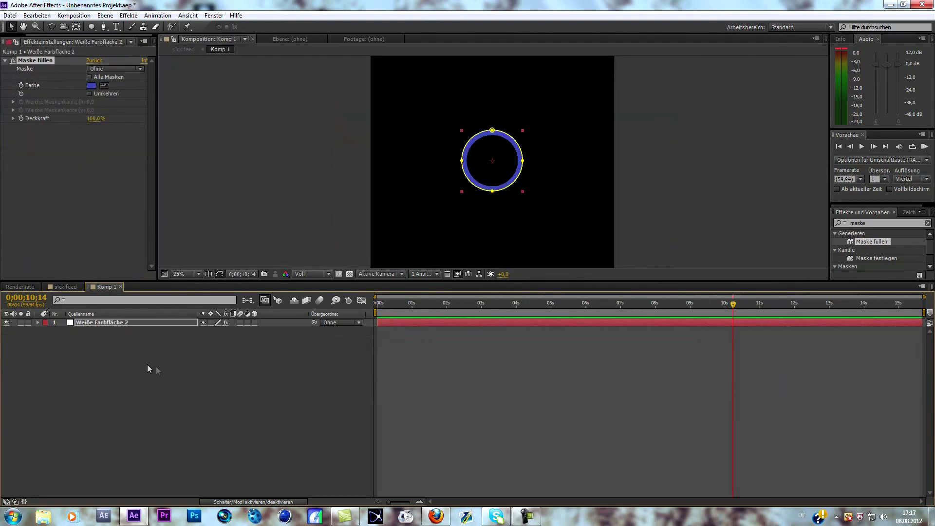
pyautogui.click(103, 26)
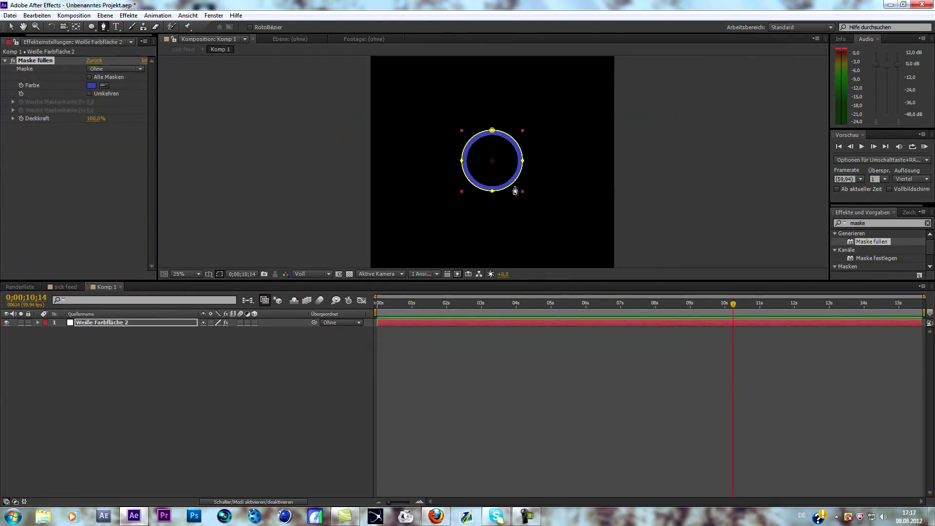
pyautogui.press('.')
pyautogui.click(423, 158)
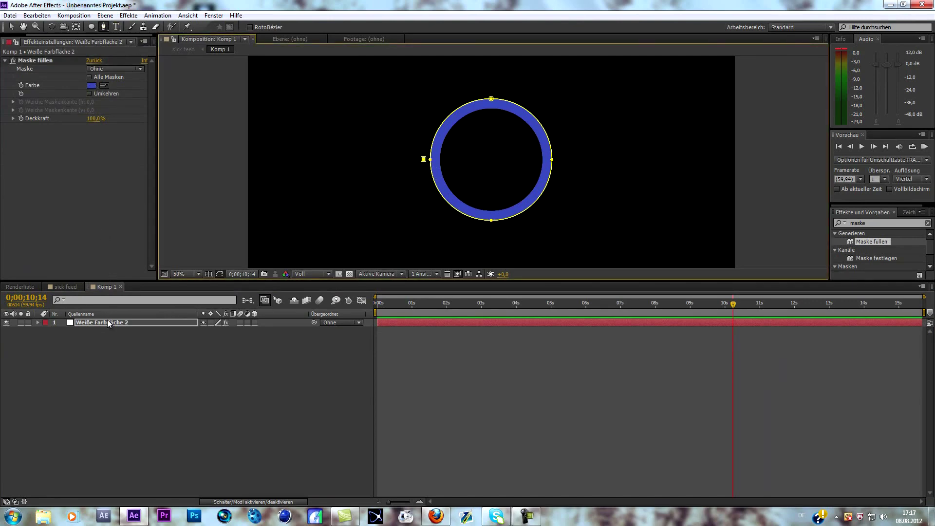
pyautogui.click(456, 167)
pyautogui.click(437, 203)
pyautogui.click(423, 159)
# - Draw two more triangular masks across the ring's lower and right edges and adjust the right one's upper corner outward
pyautogui.click(503, 195)
pyautogui.click(540, 216)
pyautogui.click(477, 226)
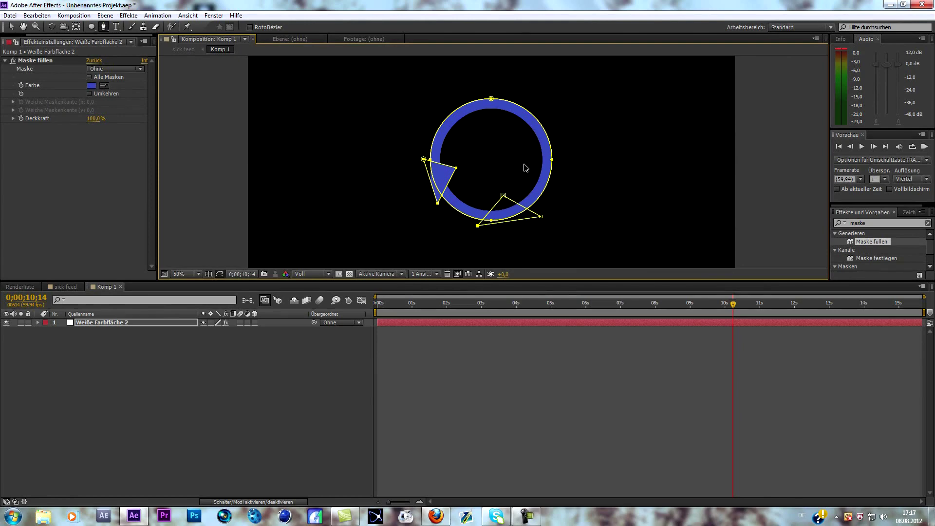
pyautogui.click(527, 152)
pyautogui.click(570, 174)
pyautogui.click(561, 130)
pyautogui.click(527, 152)
pyautogui.moveTo(563, 130); pyautogui.dragTo(557, 120)
# - Draw a closed triangular mask across the ring's upper edge
pyautogui.click(484, 127)
pyautogui.click(441, 94)
pyautogui.click(506, 86)
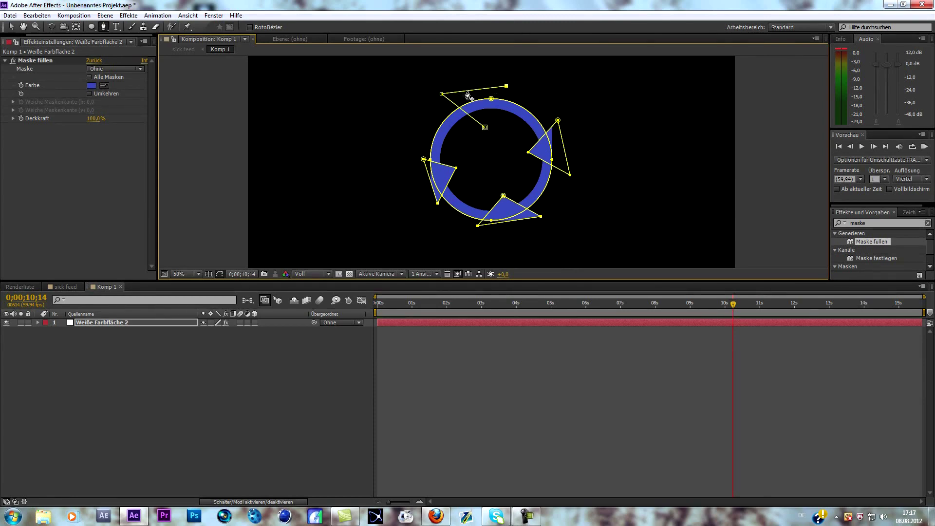
pyautogui.click(485, 127)
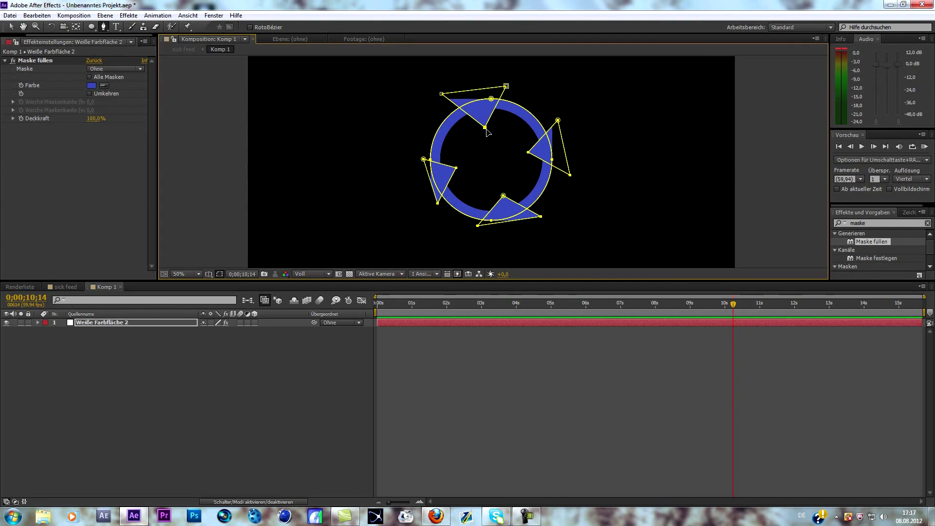
# - Reveal the masks of Weiße Farbfläche 2 and set Maske 3, 4, 5 and 6 to Subtrahieren
pyautogui.click(119, 324)
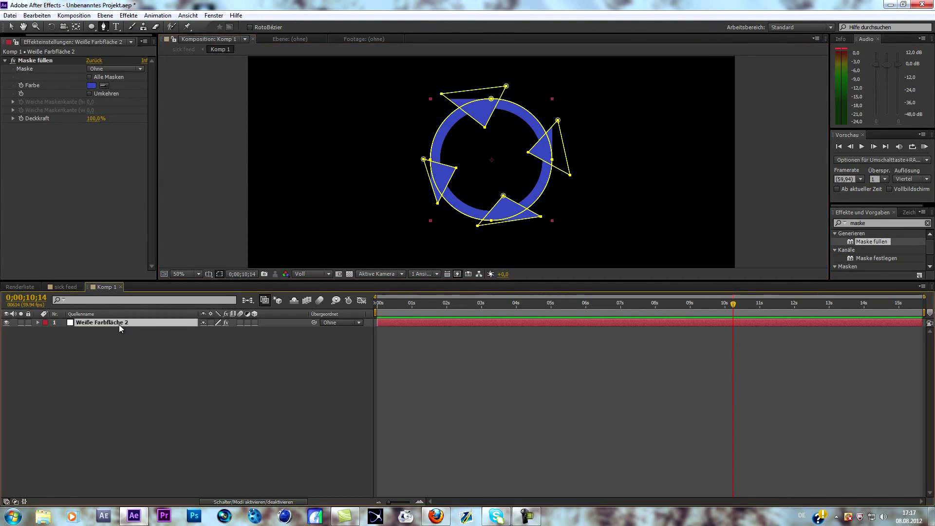
pyautogui.press('m')
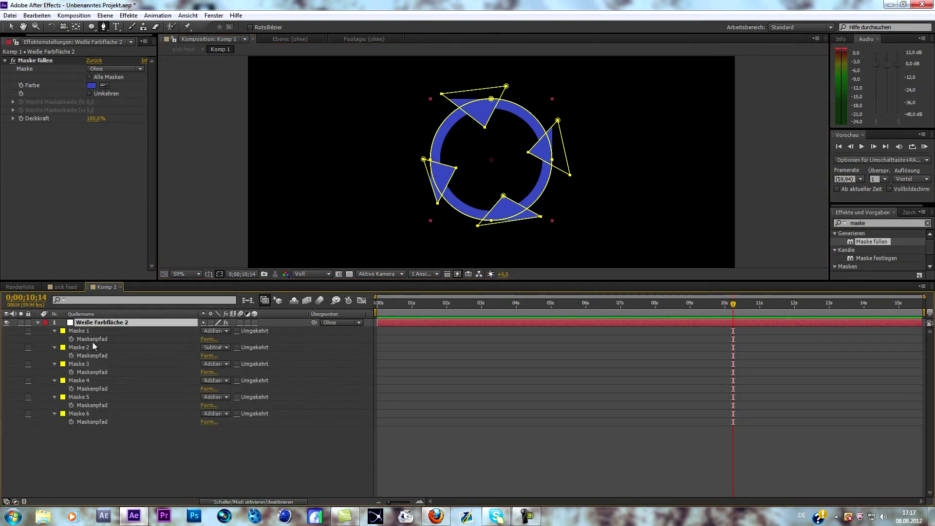
pyautogui.click(82, 365)
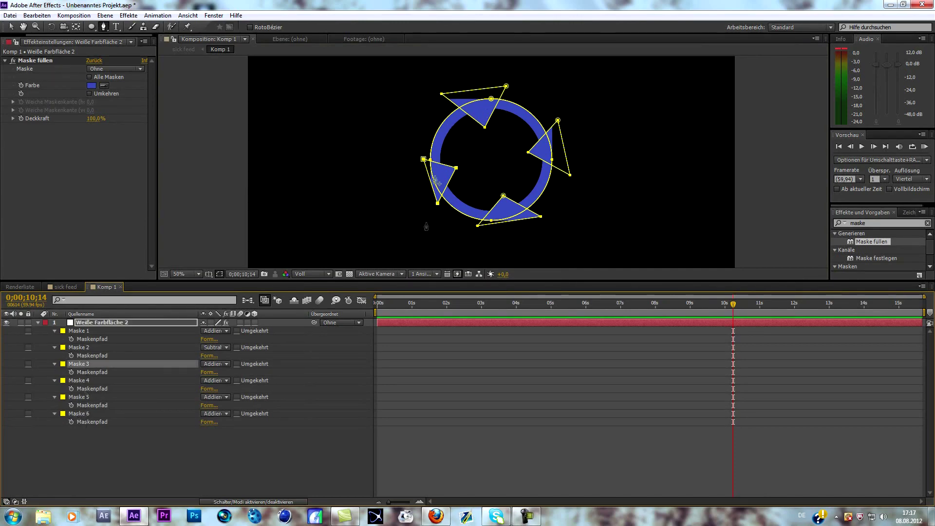
pyautogui.click(227, 364)
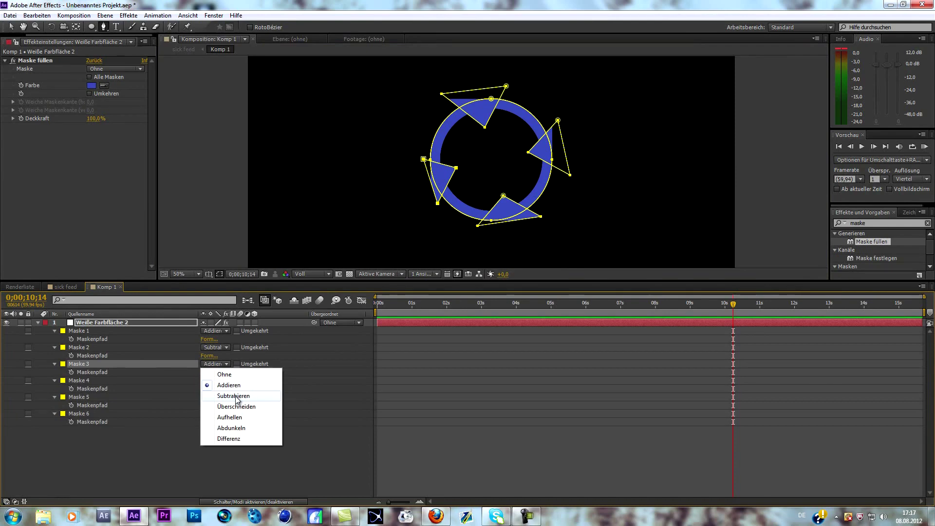
pyautogui.click(234, 396)
pyautogui.click(227, 380)
pyautogui.click(234, 412)
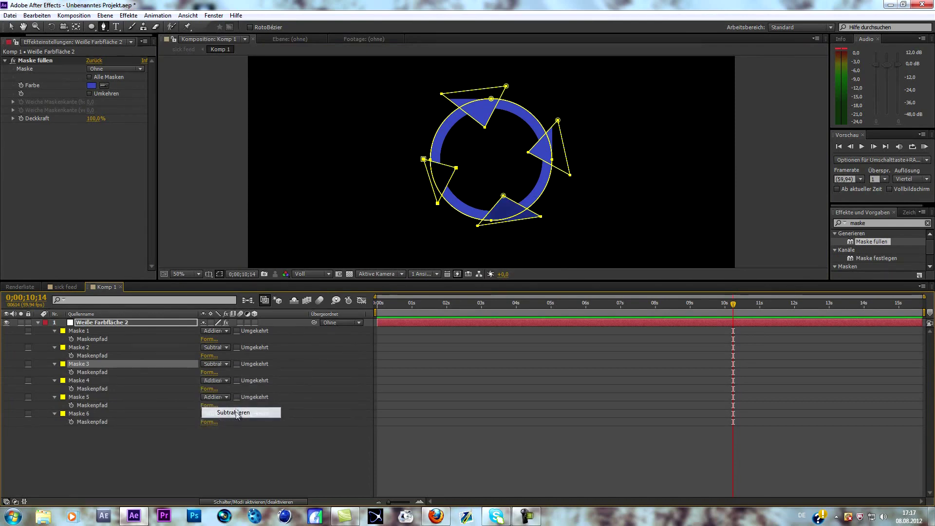
pyautogui.click(226, 397)
pyautogui.click(234, 429)
pyautogui.click(226, 414)
pyautogui.click(236, 445)
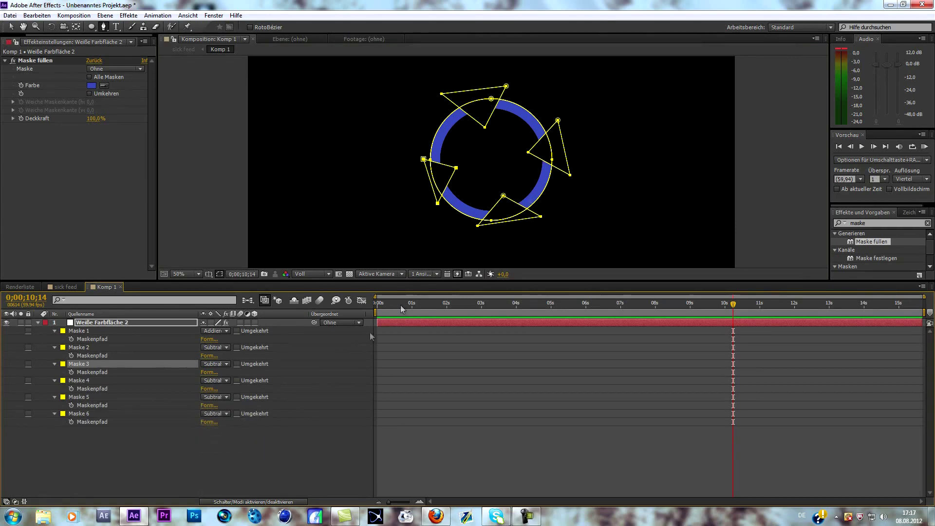
pyautogui.click(66, 286)
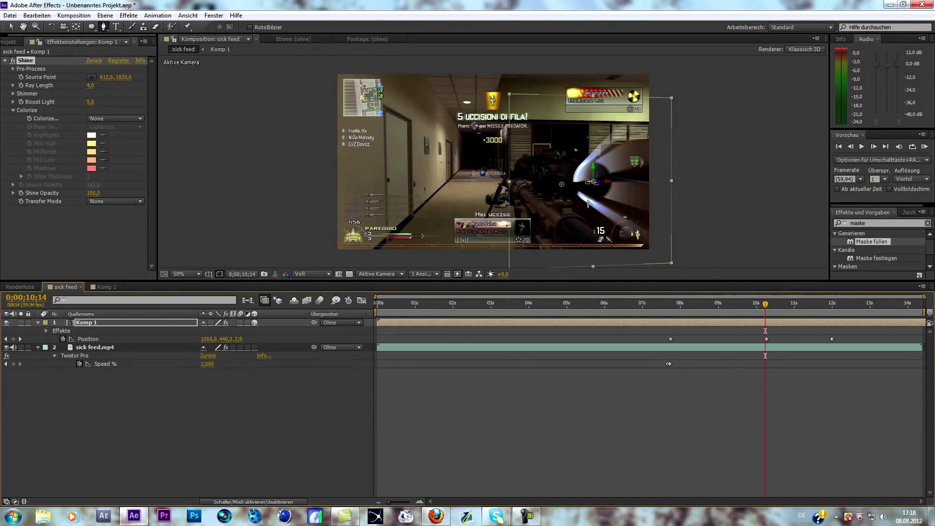
# - In Komp 1, set the mask feather (Weiche Maskenkante) to 34 pixels on Maske 3 and 32 pixels on Maske 4
pyautogui.click(104, 287)
pyautogui.press('F2')
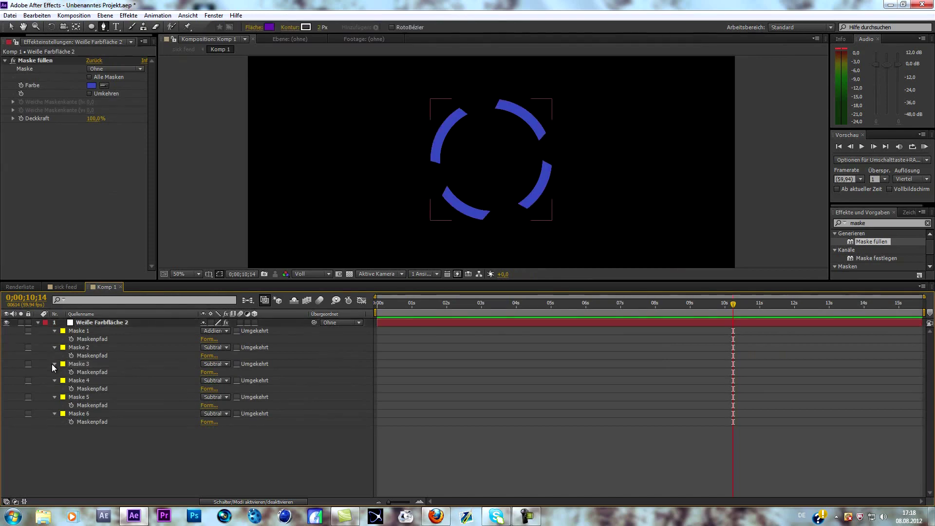
pyautogui.click(54, 364)
pyautogui.click(54, 364)
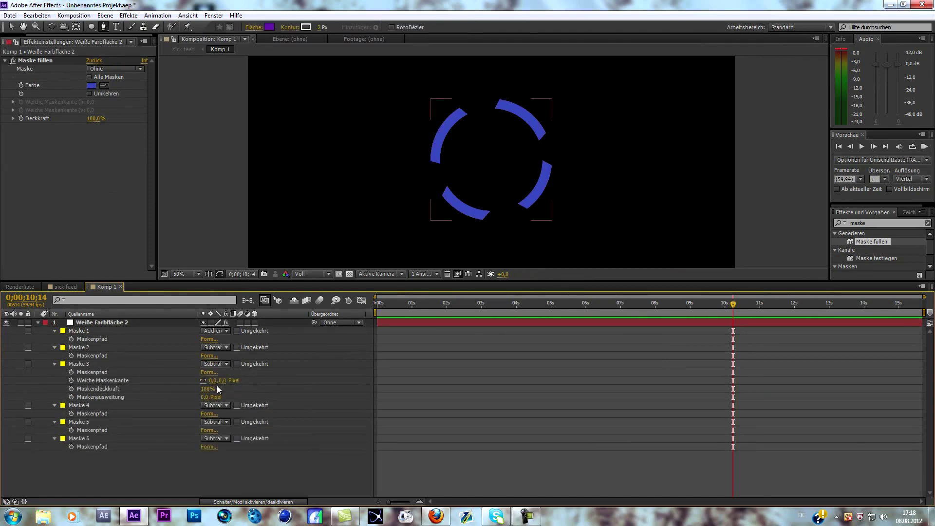
pyautogui.moveTo(221, 385); pyautogui.dragTo(237, 381)
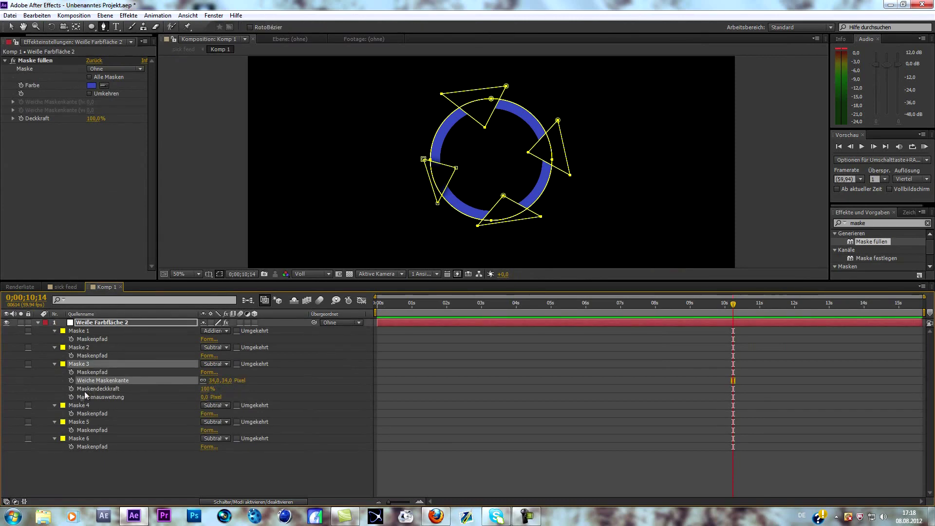
pyautogui.click(55, 405)
pyautogui.click(54, 405)
pyautogui.moveTo(213, 422); pyautogui.dragTo(231, 421)
# - Set the mask feather to about 43 pixels on Maske 5 and 35 pixels on Maske 6, then check the result in sick feed
pyautogui.click(55, 447)
pyautogui.click(55, 447)
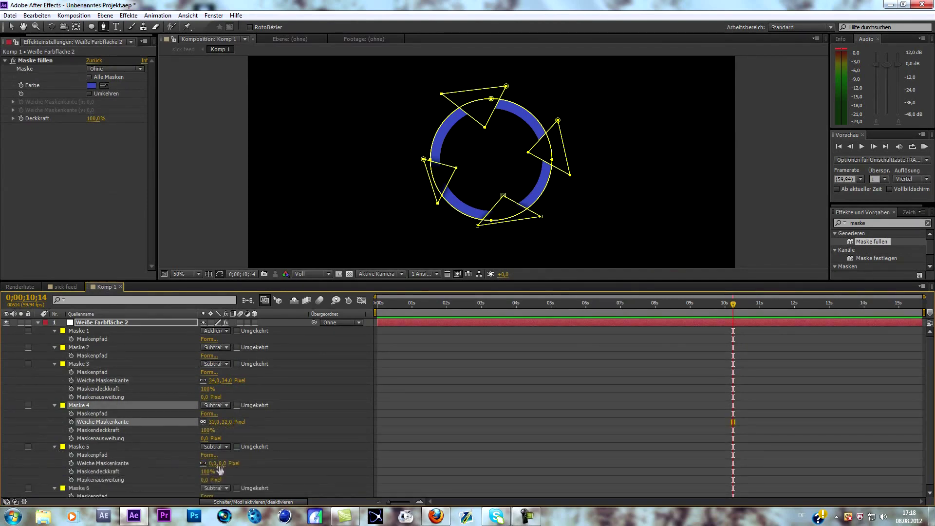
pyautogui.moveTo(218, 465); pyautogui.dragTo(240, 463)
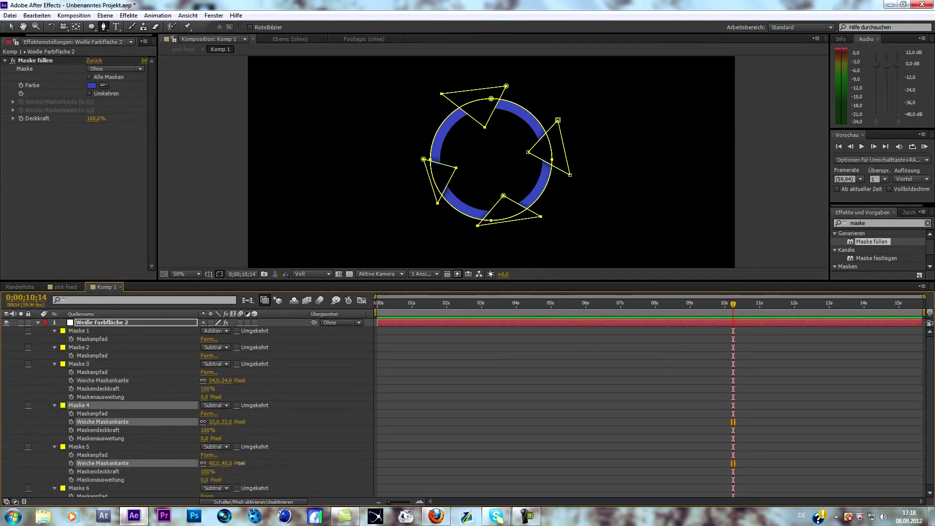
pyautogui.click(54, 446)
pyautogui.click(54, 455)
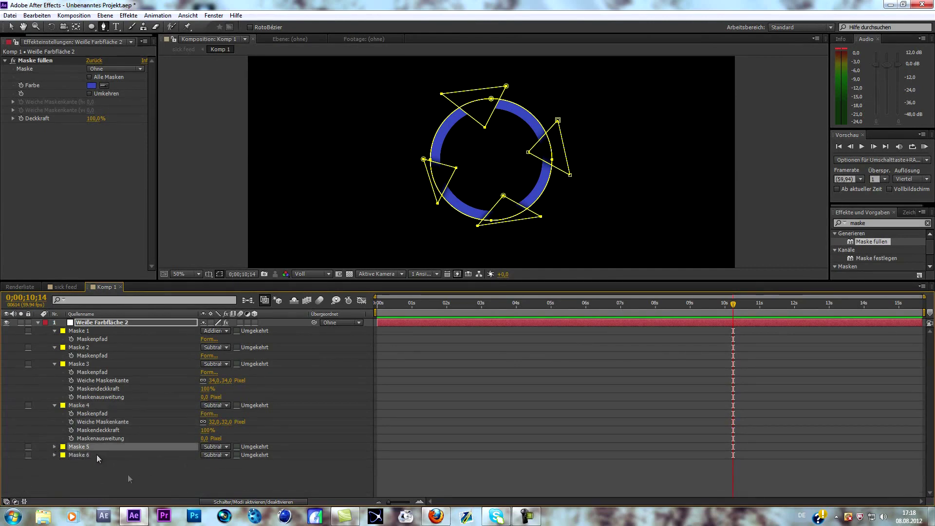
pyautogui.click(50, 456)
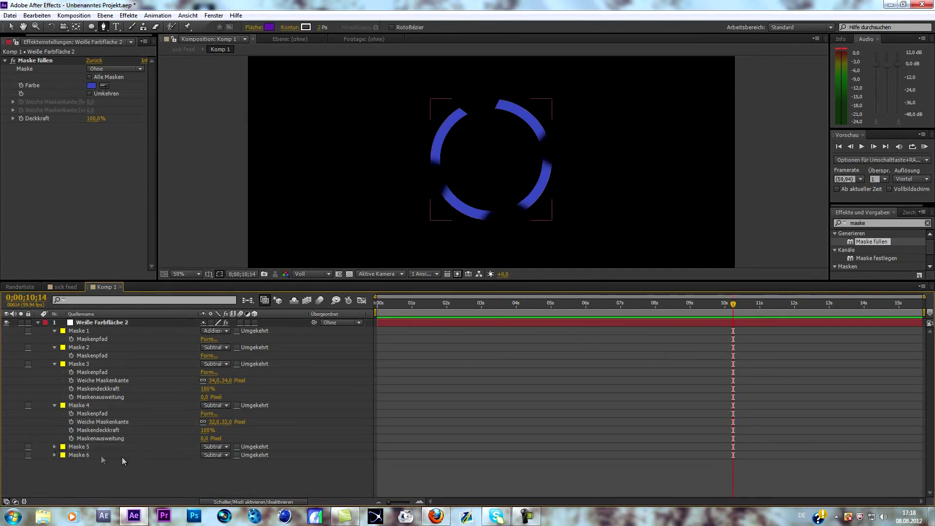
pyautogui.click(54, 455)
pyautogui.click(229, 472)
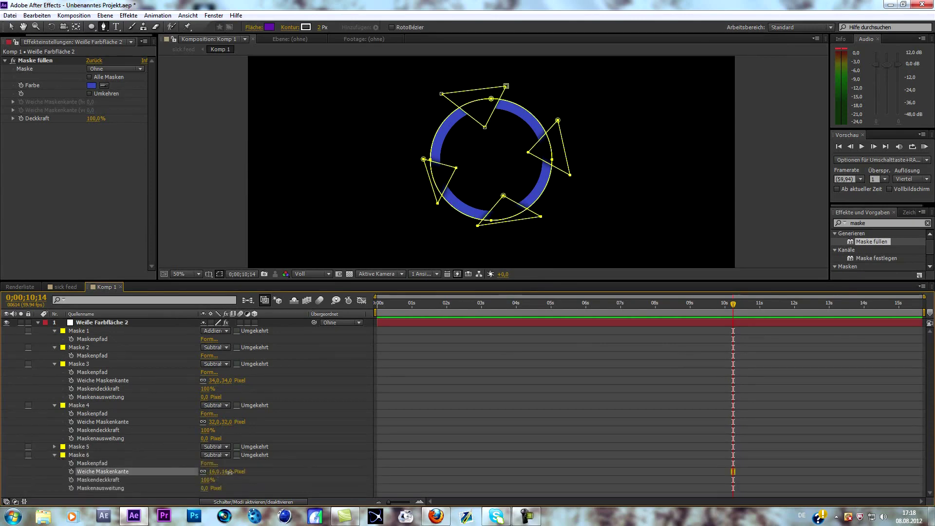
pyautogui.moveTo(235, 471); pyautogui.dragTo(238, 475)
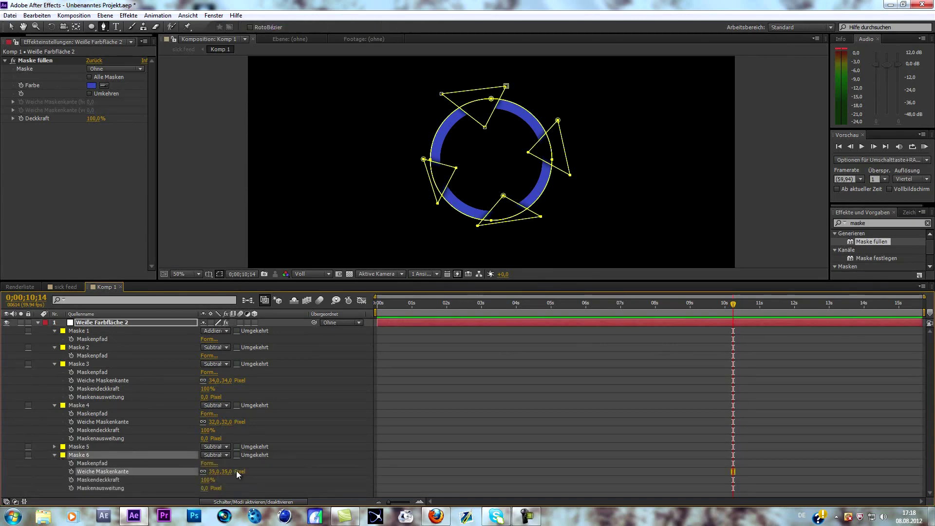
pyautogui.click(62, 286)
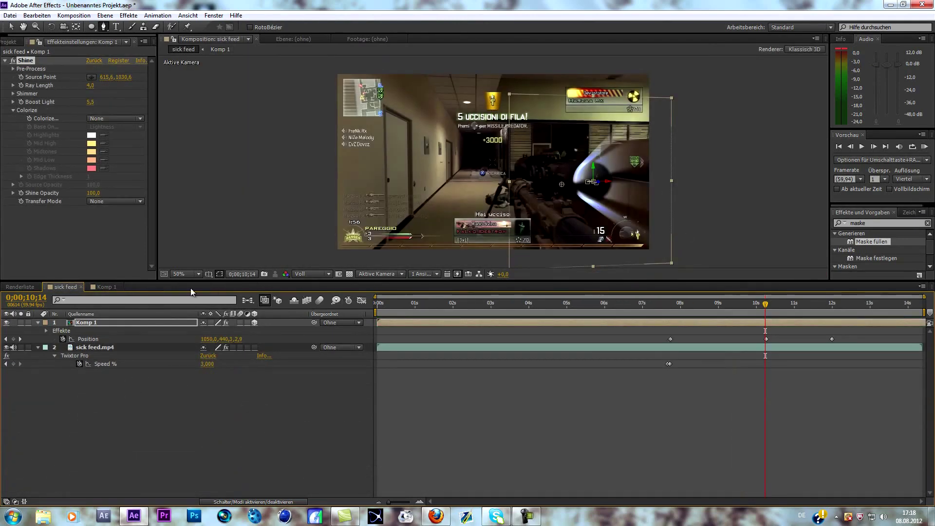
# - Change the ring's Maske füllen colour in Komp 1 to the more saturated blue 0E2AD5 and check it in sick feed
pyautogui.click(102, 287)
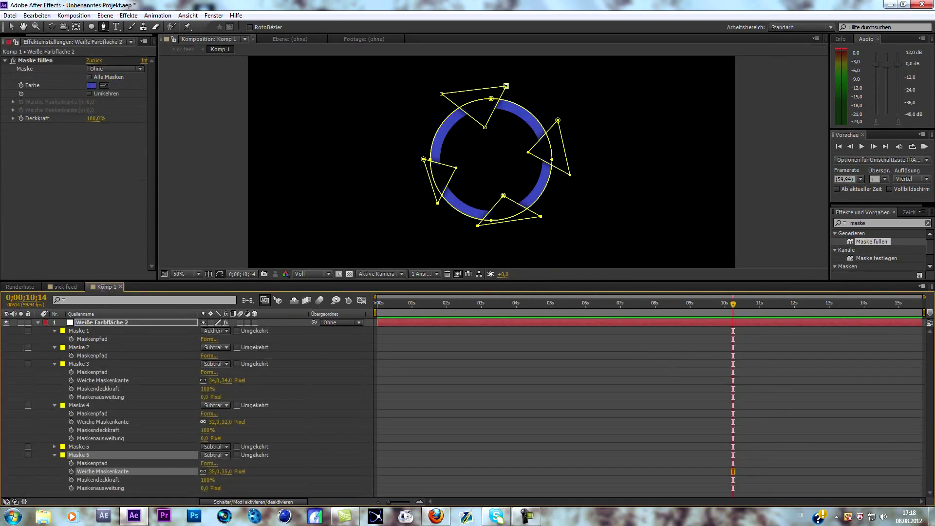
pyautogui.click(92, 85)
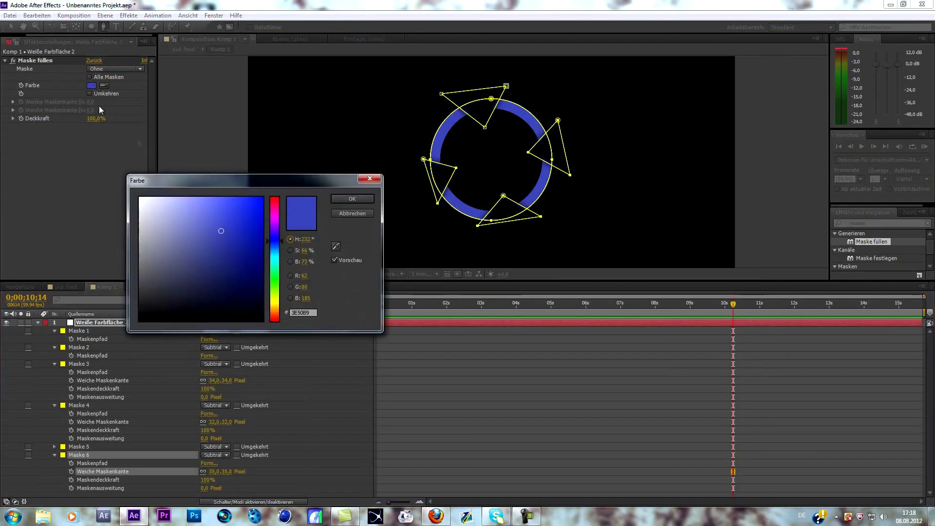
pyautogui.moveTo(256, 219); pyautogui.dragTo(263, 197)
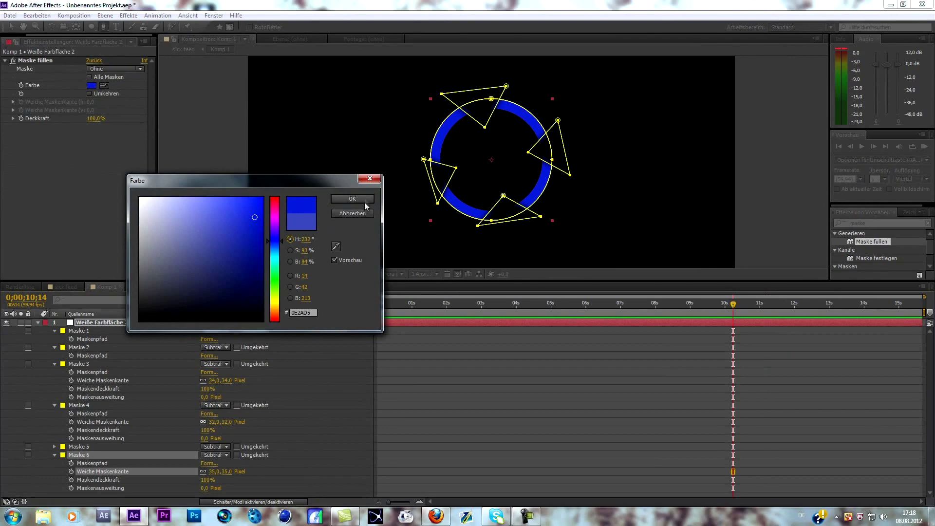
pyautogui.click(352, 198)
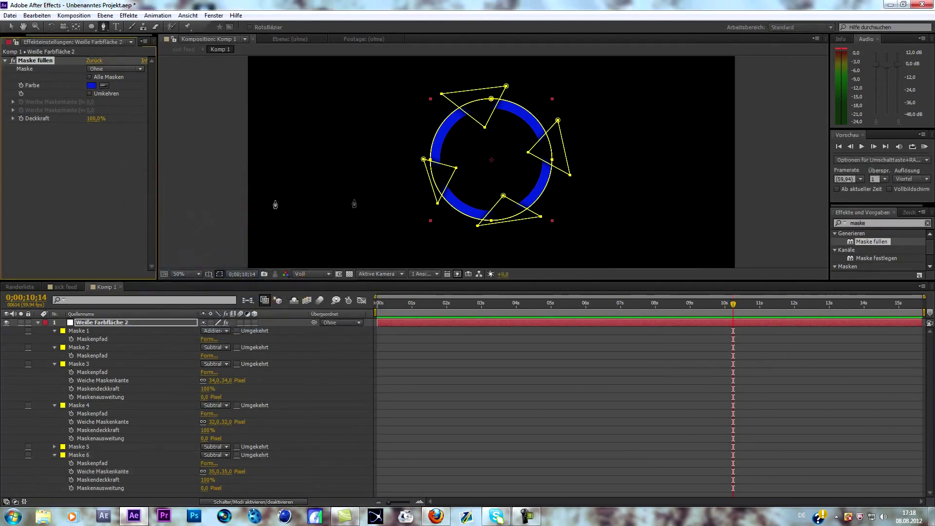
pyautogui.click(56, 285)
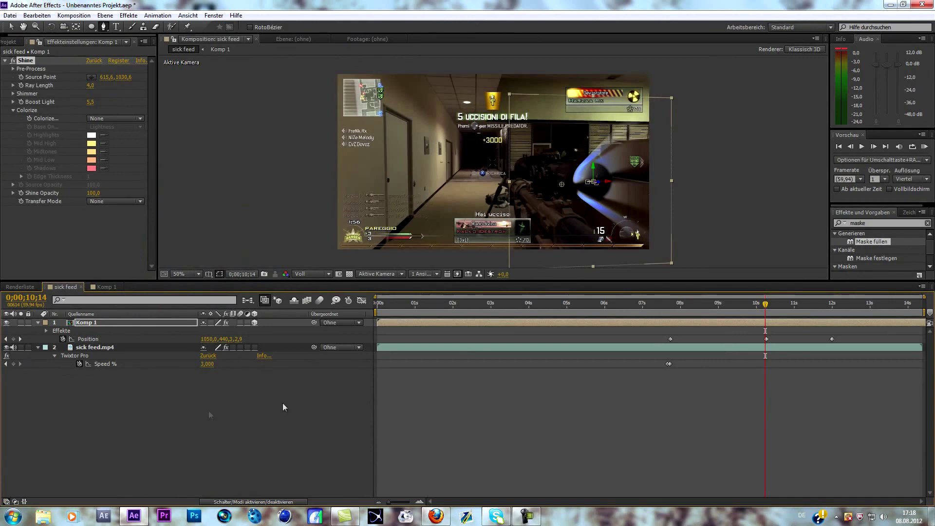
pyautogui.click(131, 414)
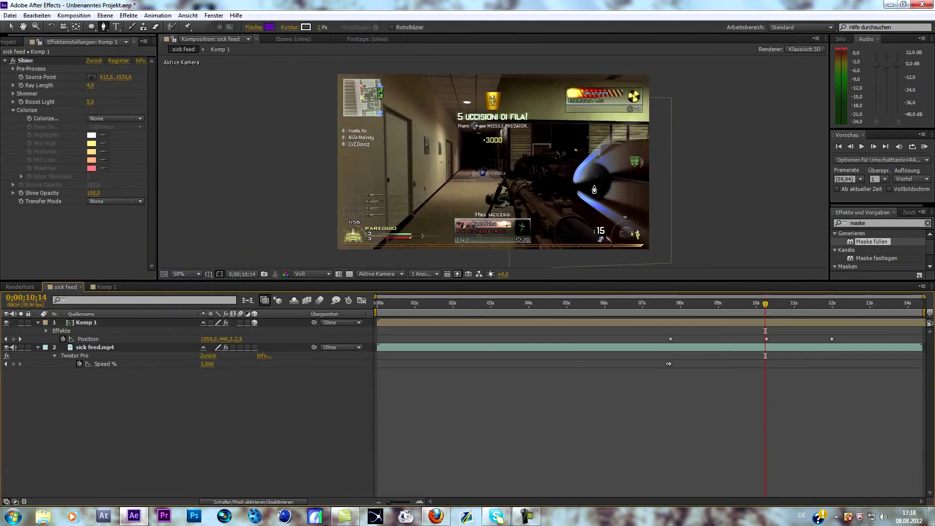
# - Start a rotation (Drehung) animation on Weiße Farbfläche 2 in Komp 1 with a 0° keyframe at 0;00;06;07
pyautogui.click(107, 286)
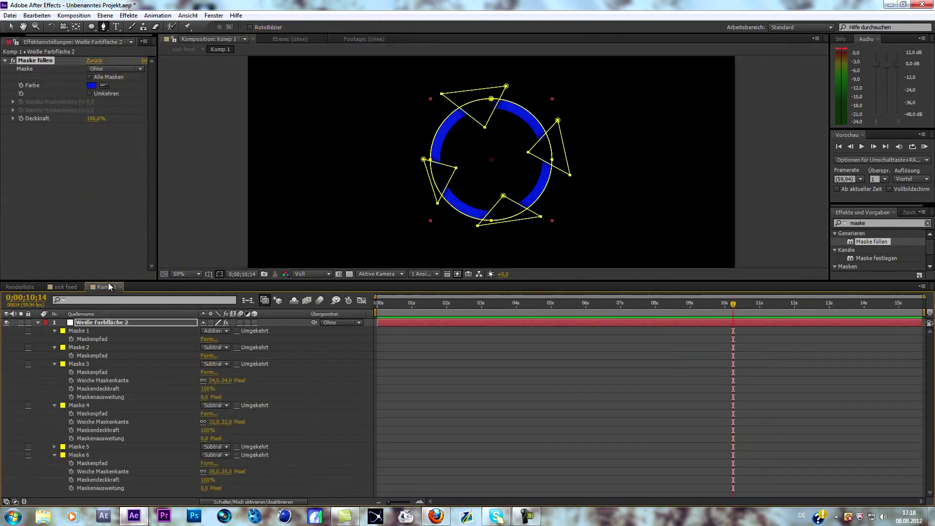
pyautogui.click(38, 322)
pyautogui.click(74, 323)
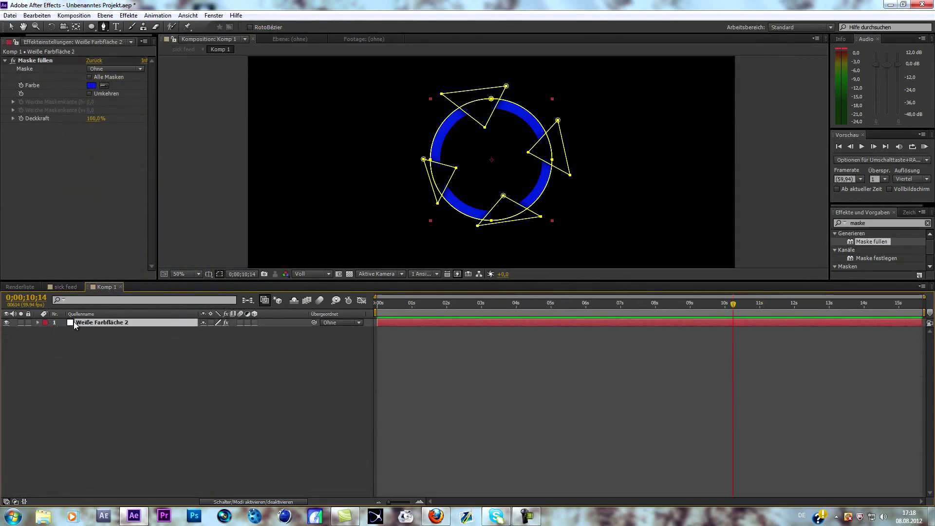
pyautogui.click(65, 286)
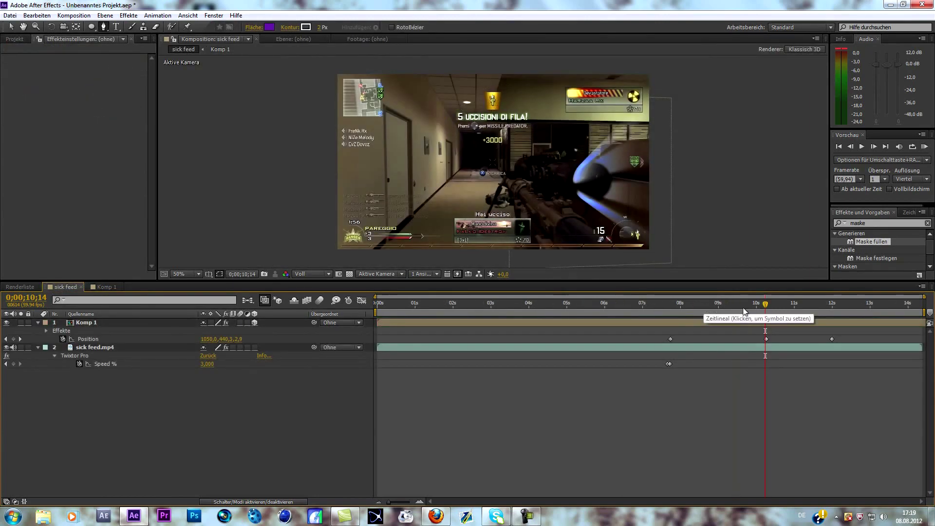
pyautogui.moveTo(701, 304); pyautogui.dragTo(674, 303)
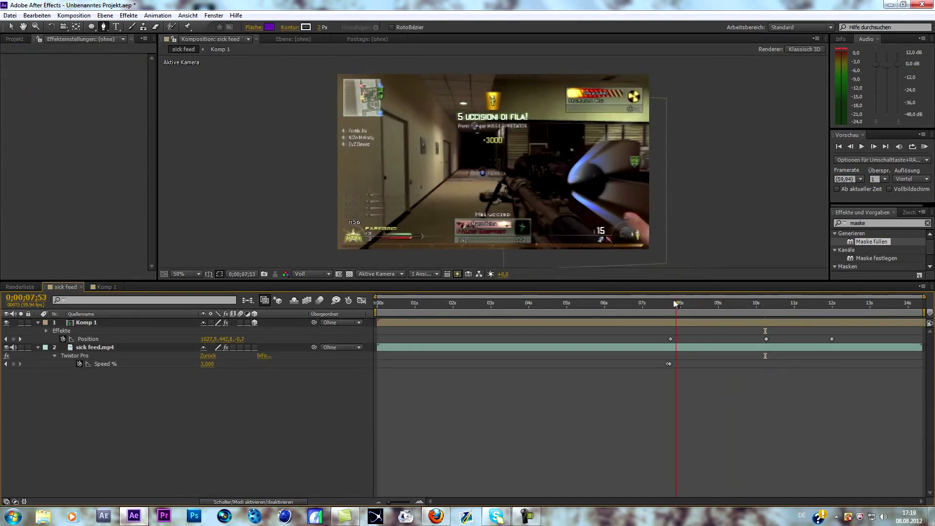
pyautogui.click(103, 286)
pyautogui.moveTo(649, 307); pyautogui.dragTo(649, 308)
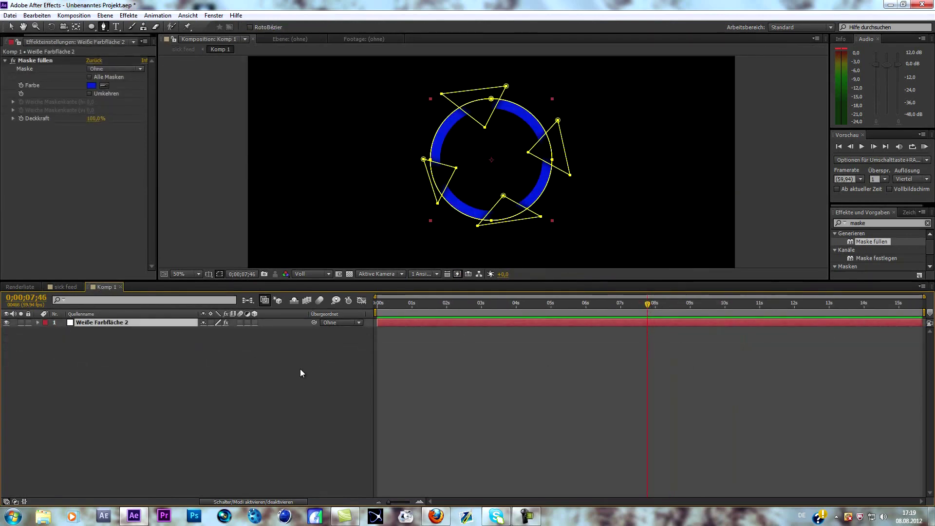
pyautogui.press('r')
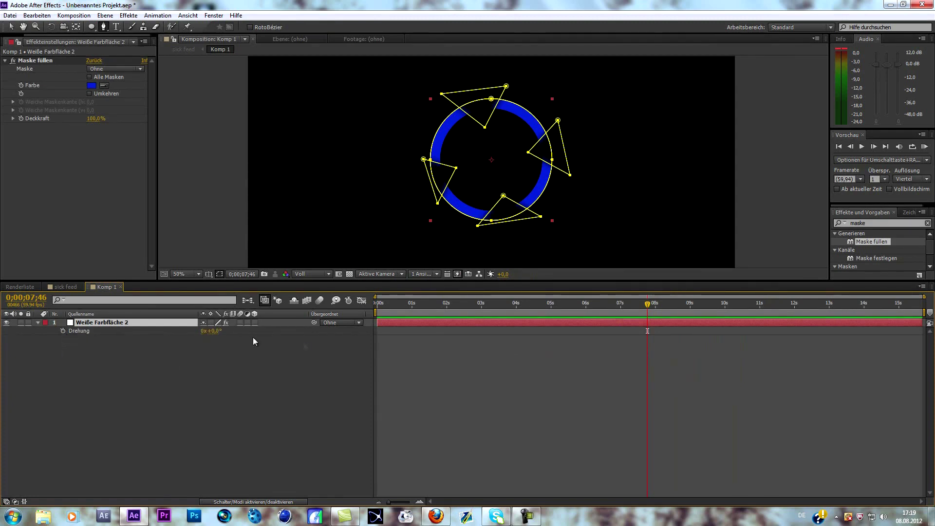
pyautogui.click(590, 304)
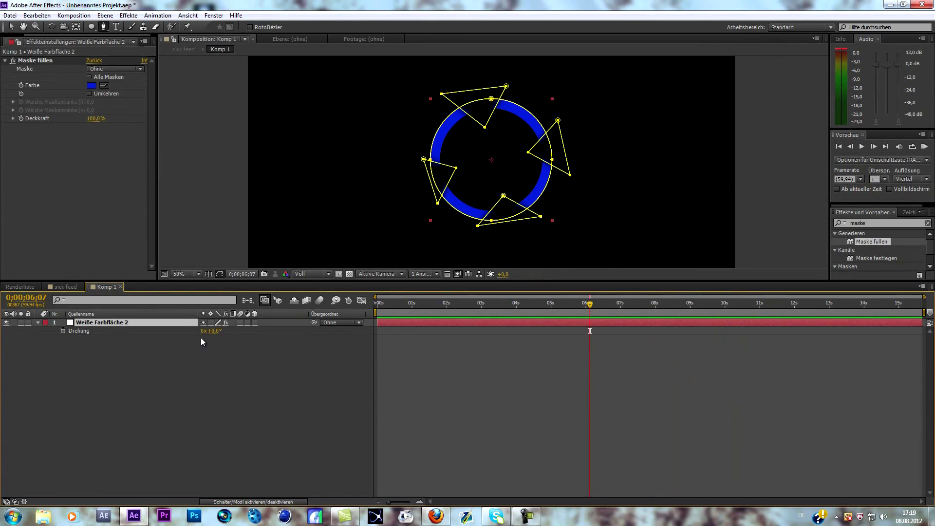
pyautogui.click(62, 331)
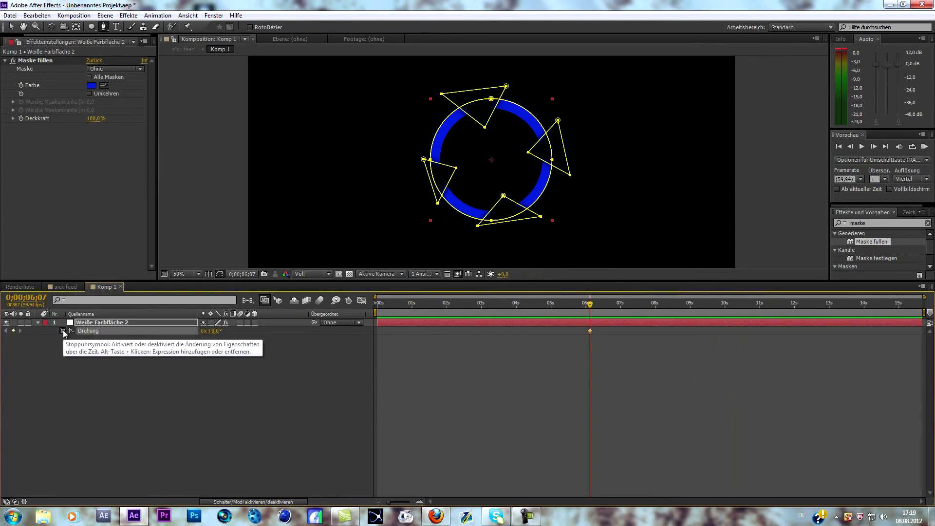
# - Set the ring layer's rotation to 1x +227° at 0;00;15;02 and return to the first rotation keyframe
pyautogui.moveTo(586, 303); pyautogui.dragTo(852, 338)
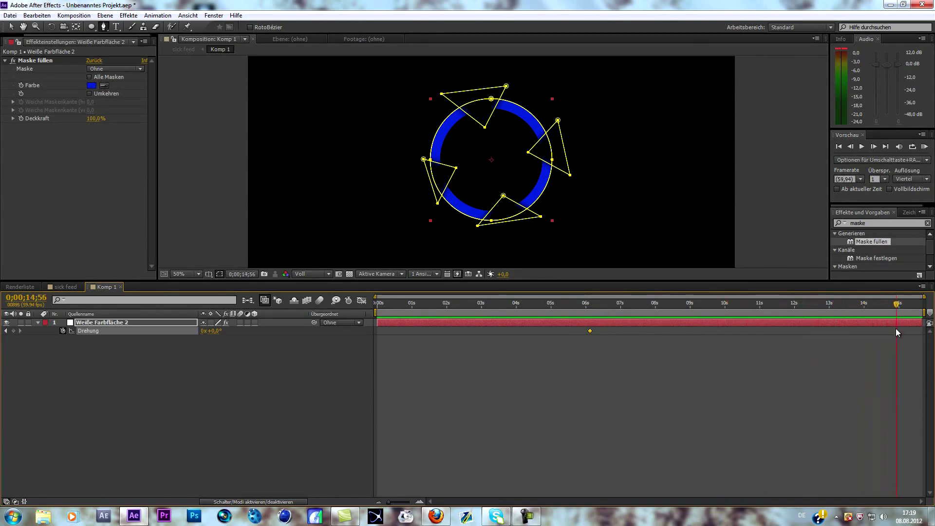
pyautogui.moveTo(214, 331); pyautogui.dragTo(523, 359)
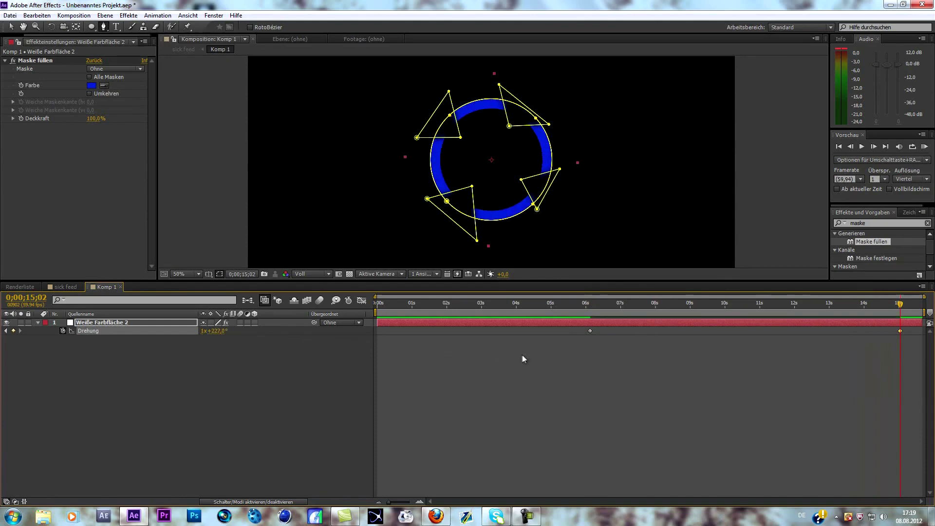
pyautogui.moveTo(899, 305); pyautogui.dragTo(589, 305)
# - Go to 0;00;07;52 in the sick feed composition and select the Komp 1 layer
pyautogui.click(66, 287)
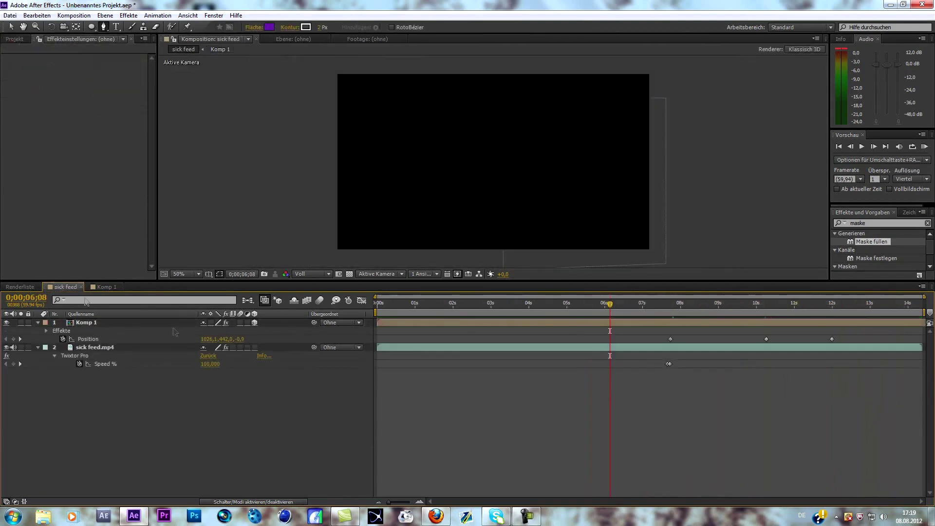
pyautogui.moveTo(609, 304); pyautogui.dragTo(674, 311)
pyautogui.click(674, 322)
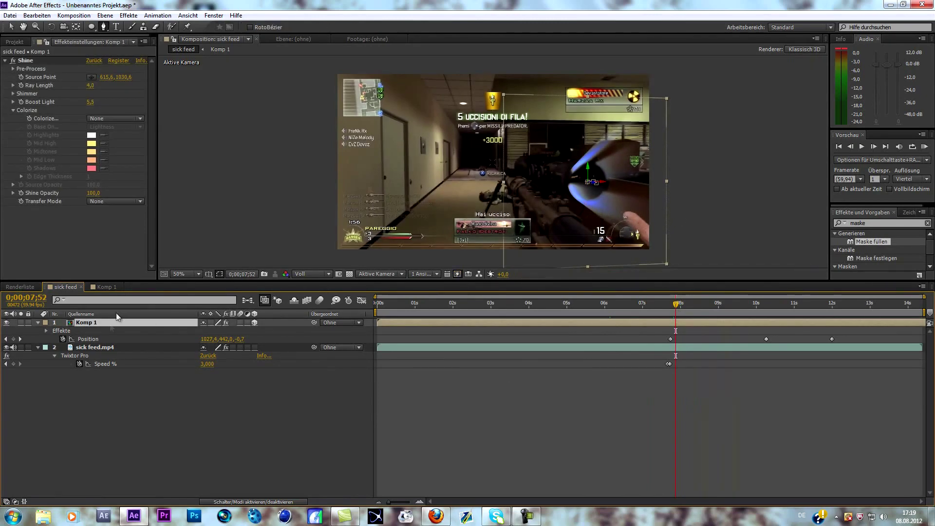
# - Reveal Komp 1's opacity (Deckkraft), trim the layer's start to just after the 7-second mark and go to 0;00;07;45
pyautogui.press('t')
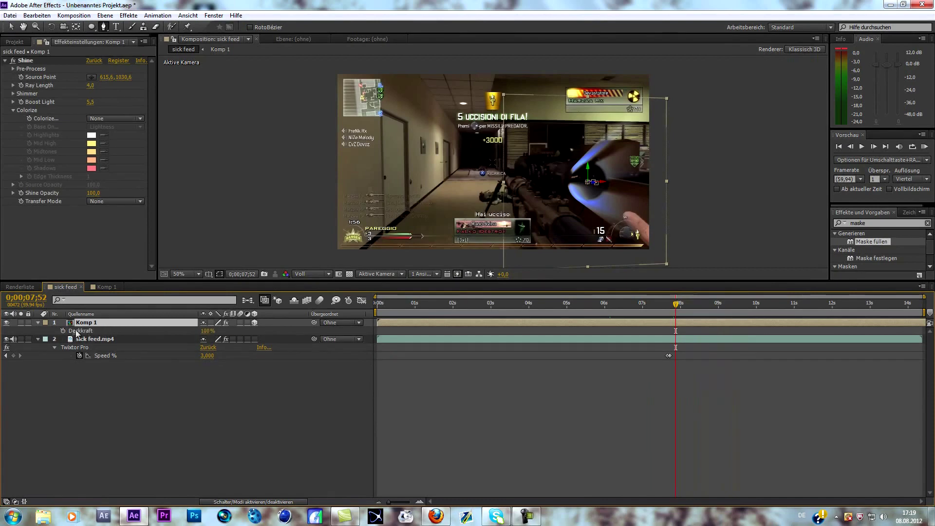
pyautogui.moveTo(378, 322); pyautogui.dragTo(667, 347)
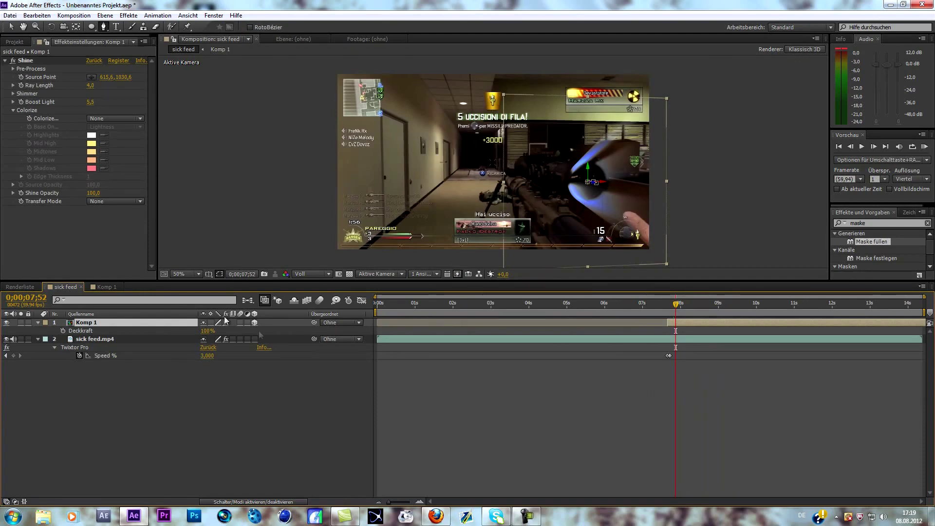
pyautogui.moveTo(675, 304); pyautogui.dragTo(652, 307)
pyautogui.press('space')
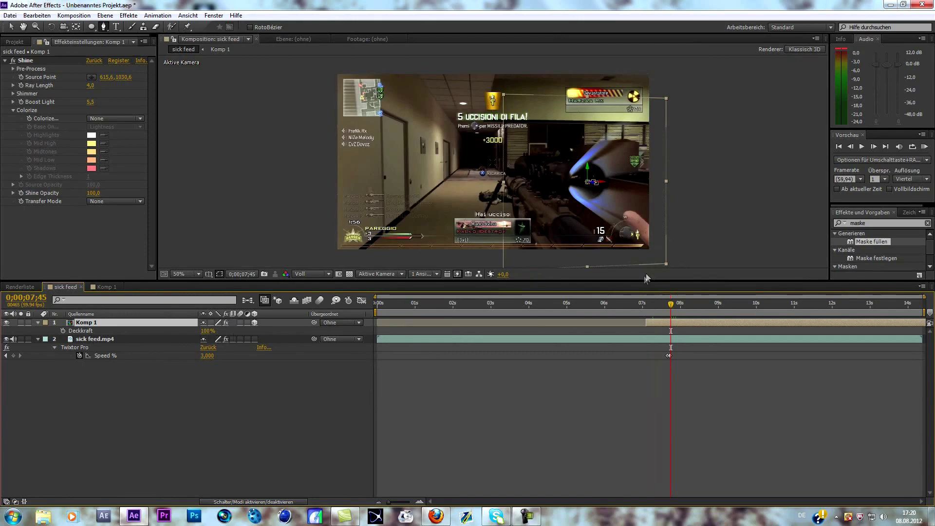
# - Fade in Komp 1 with opacity (Deckkraft) keyframes of 0% at 0;00;07;45 and 100% at 0;00;07;51
pyautogui.click(63, 331)
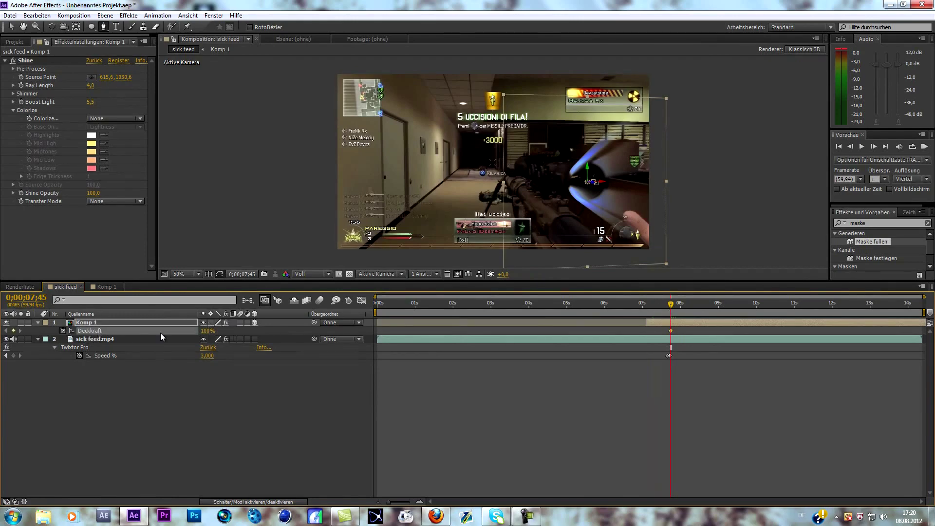
pyautogui.moveTo(205, 334); pyautogui.dragTo(156, 334)
pyautogui.press('pagedown')
pyautogui.press('pagedown')
pyautogui.press('pagedown')
pyautogui.press('pagedown')
pyautogui.press('pagedown')
pyautogui.press('pagedown')
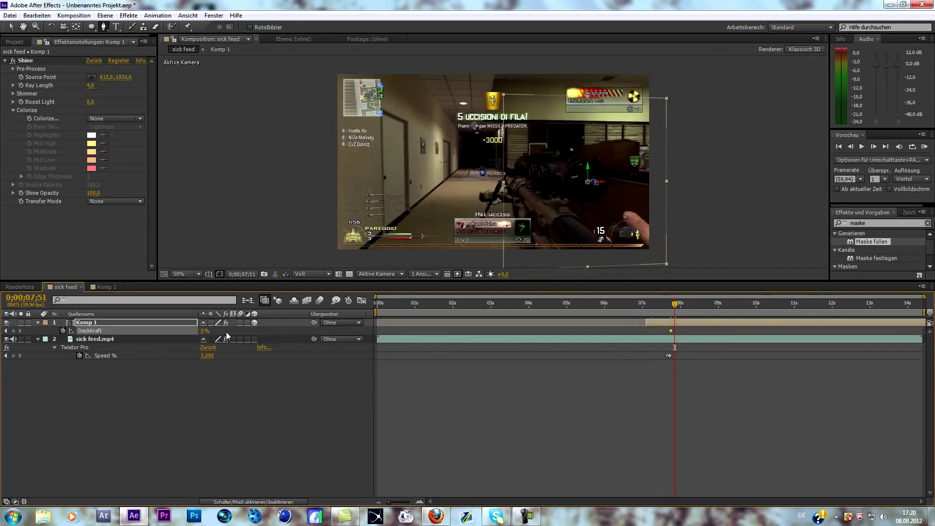
pyautogui.press('pagedown')
pyautogui.press('pagedown')
pyautogui.press('pagedown')
pyautogui.press('pagedown')
pyautogui.press('pagedown')
pyautogui.moveTo(203, 334); pyautogui.dragTo(229, 334)
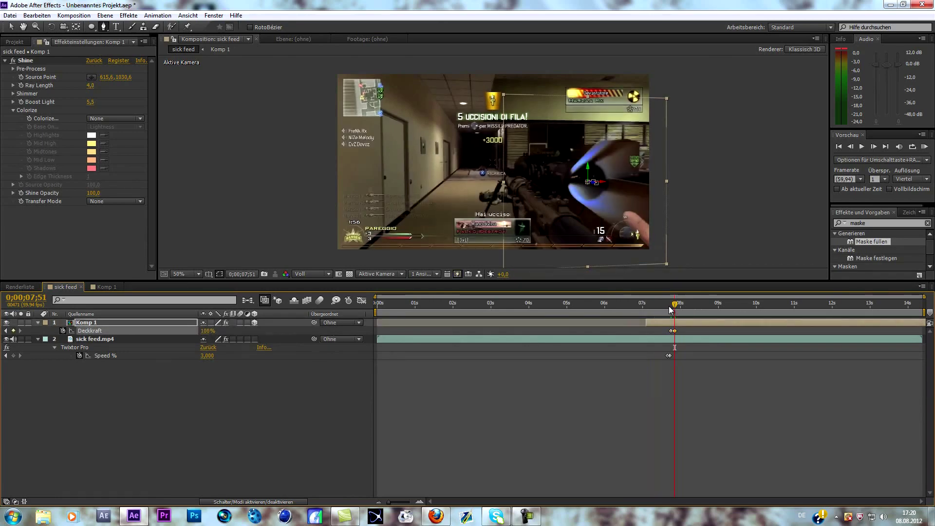
# - Run a RAM preview of the sick feed composition from 0;00;04;27 to check the ring's fade-in
pyautogui.moveTo(672, 308); pyautogui.dragTo(546, 310)
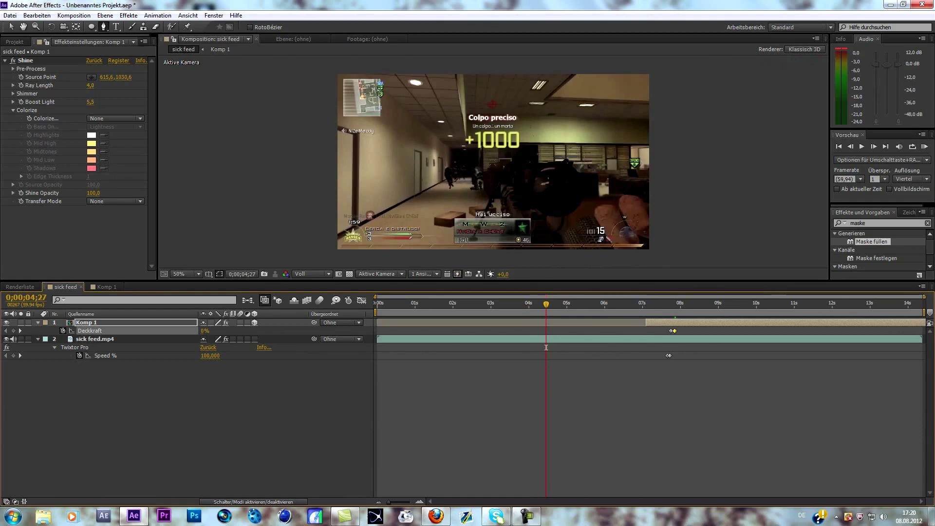
pyautogui.click(926, 147)
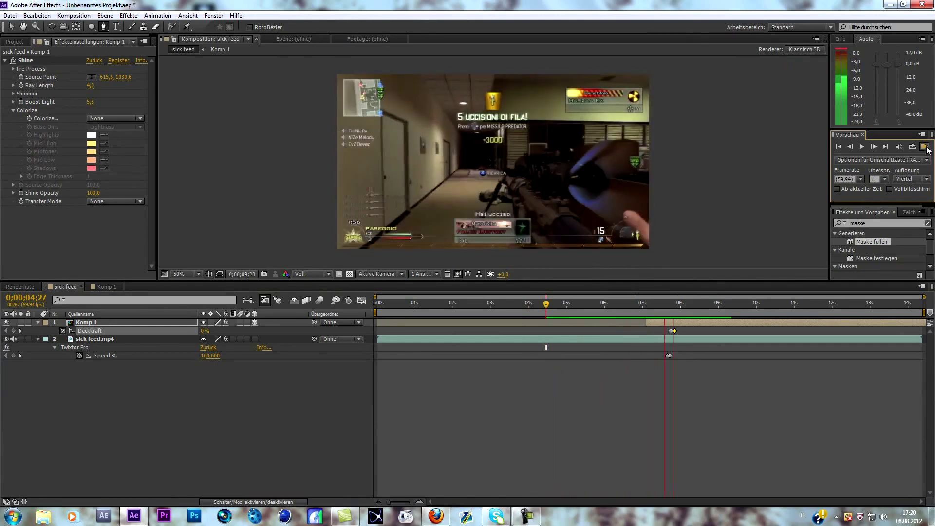
pyautogui.press('space')
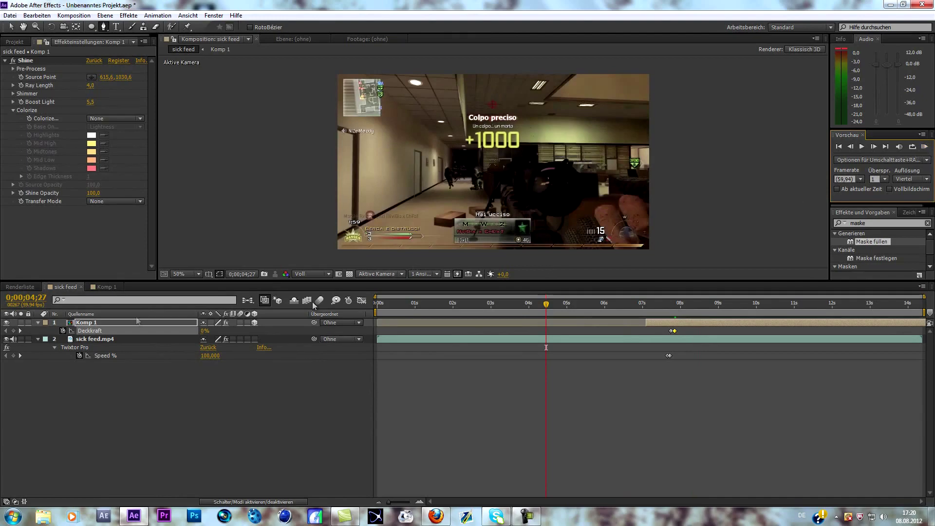